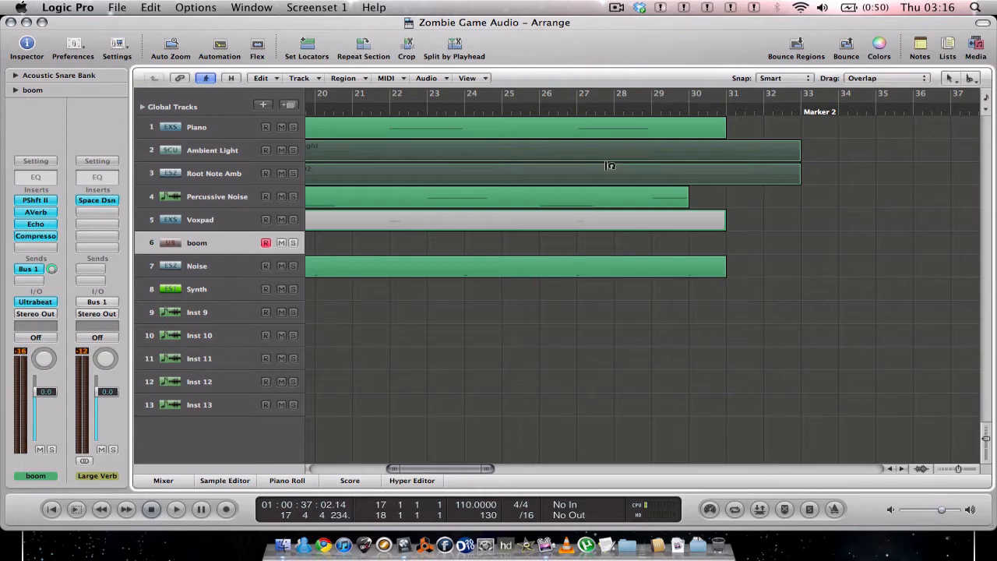
# Display the project notes with the chord list beside the arrangement and select the Synth track
pyautogui.hscroll(10, 533, 142)
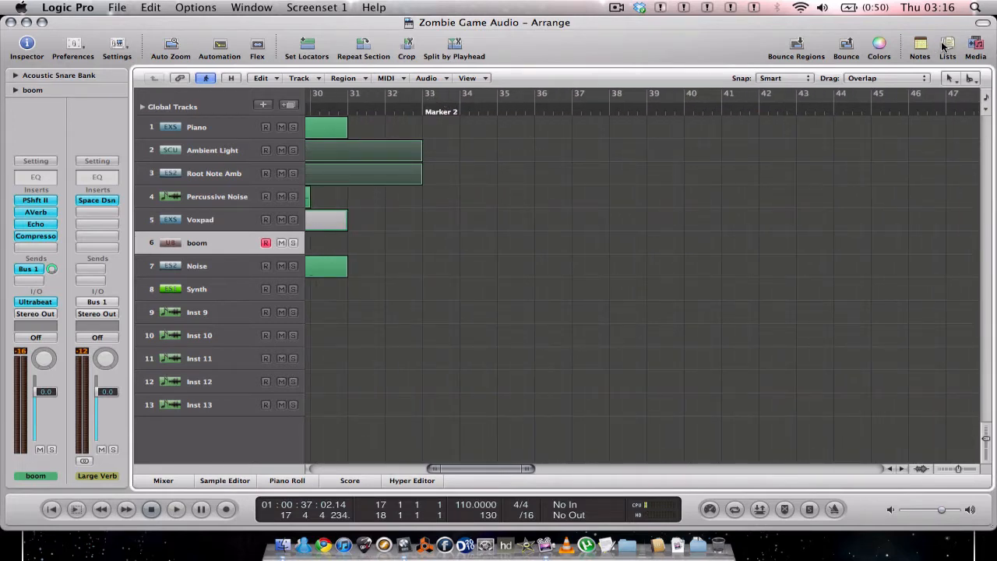
pyautogui.click(919, 48)
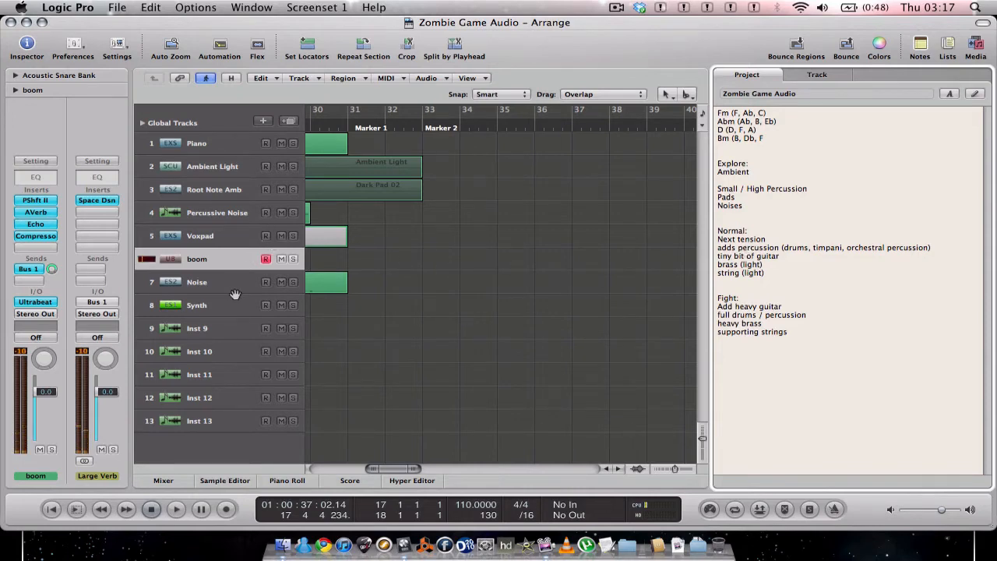
pyautogui.click(214, 308)
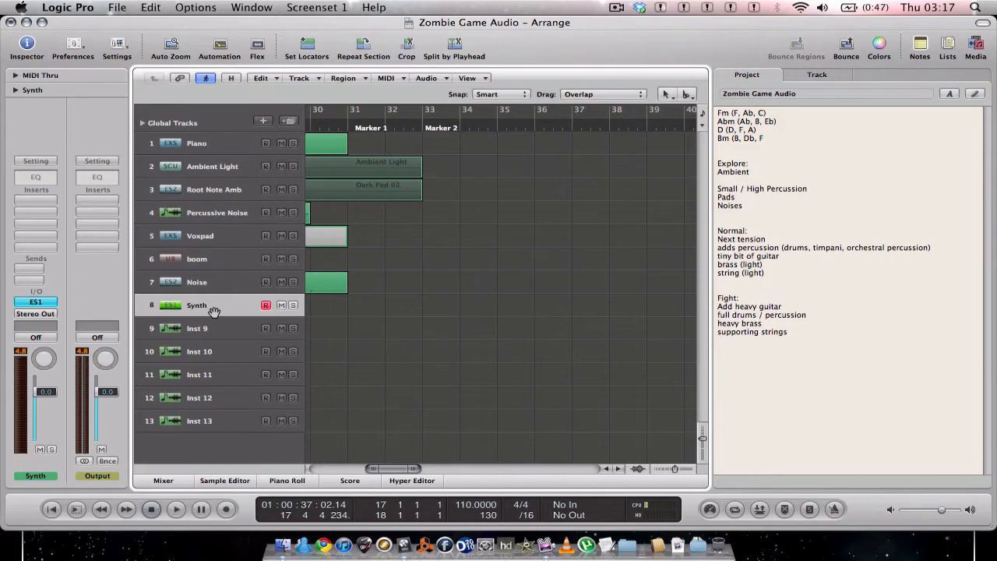
pyautogui.click(919, 54)
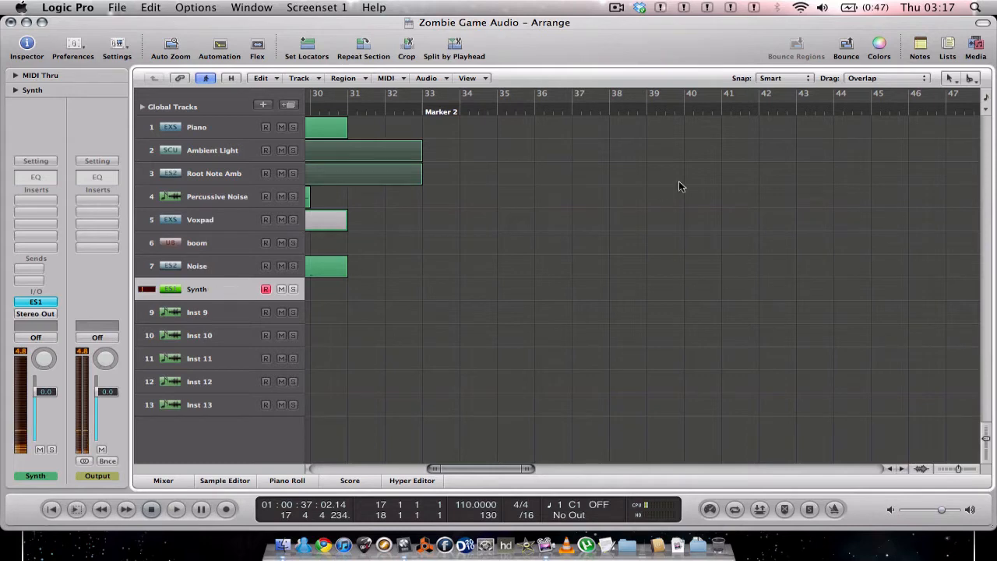
pyautogui.click(922, 46)
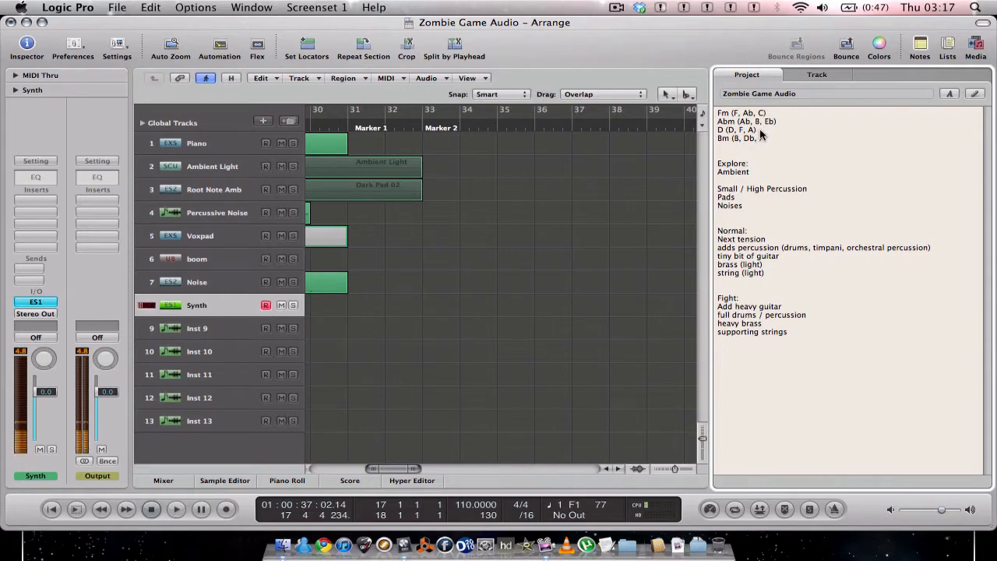
pyautogui.write('F')
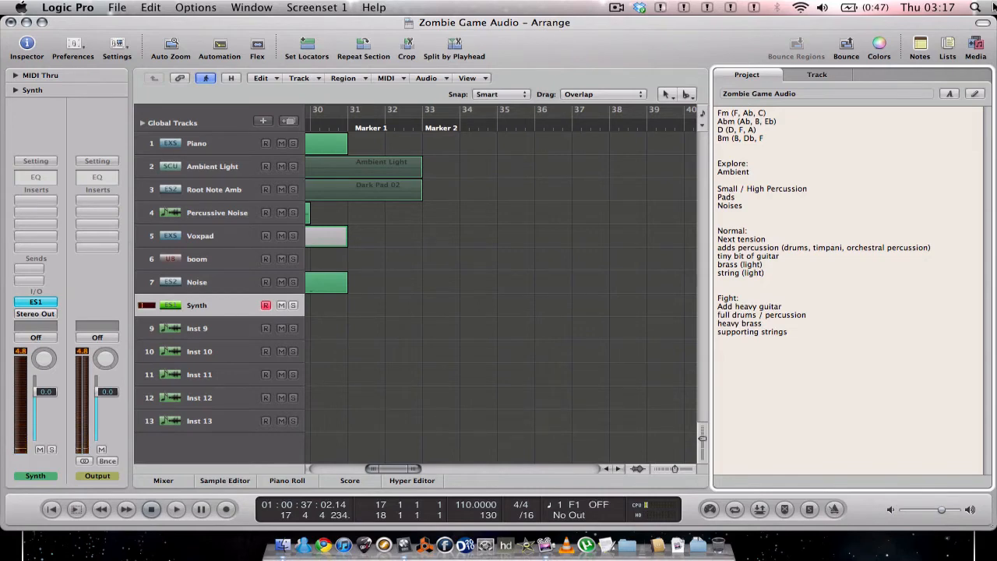
# Copy the Dark Pad 02 region from the Root Note Amb track to the Synth track at bar 33 and audition it
pyautogui.hscroll(-15, 515, 229)
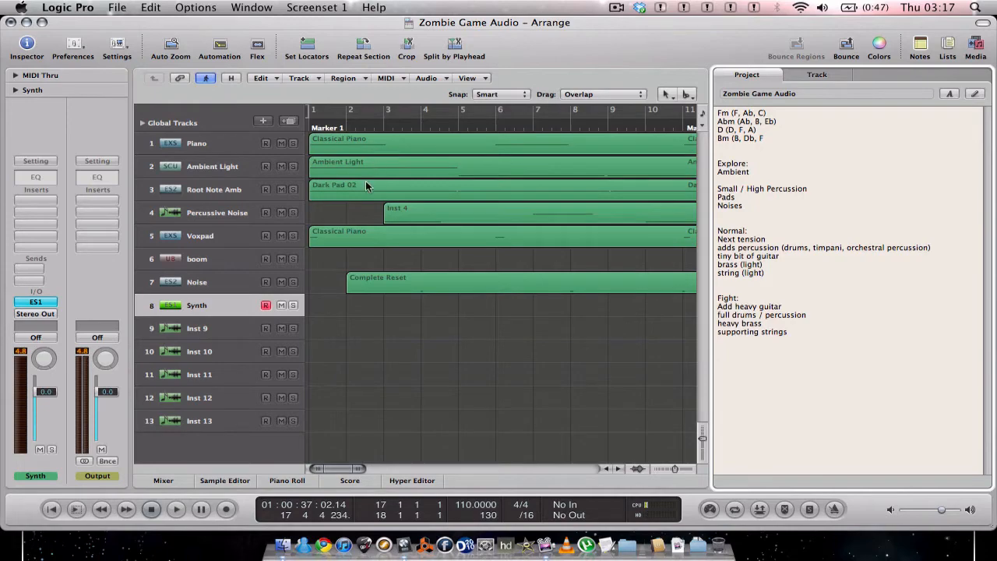
pyautogui.click(315, 187)
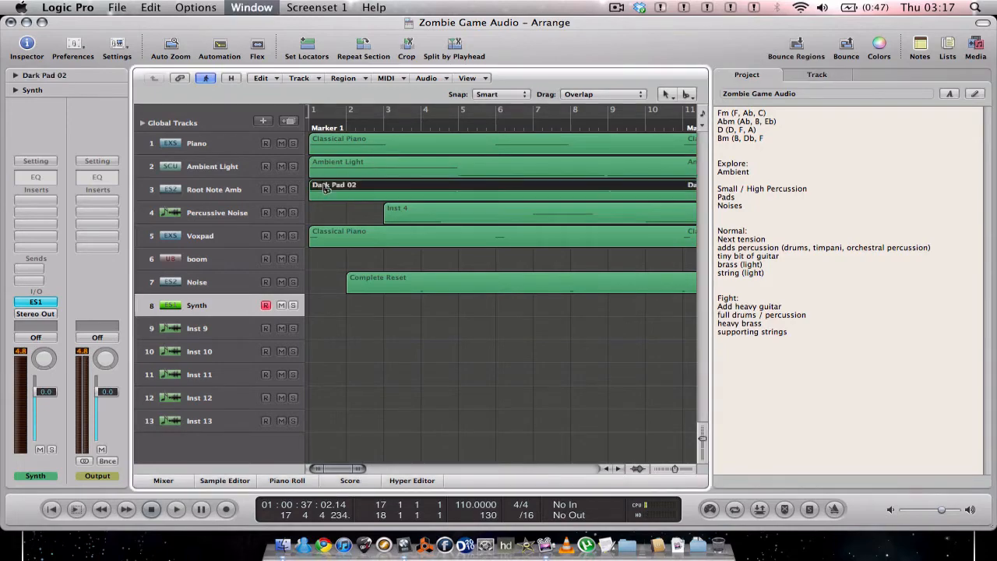
pyautogui.press('super+6')
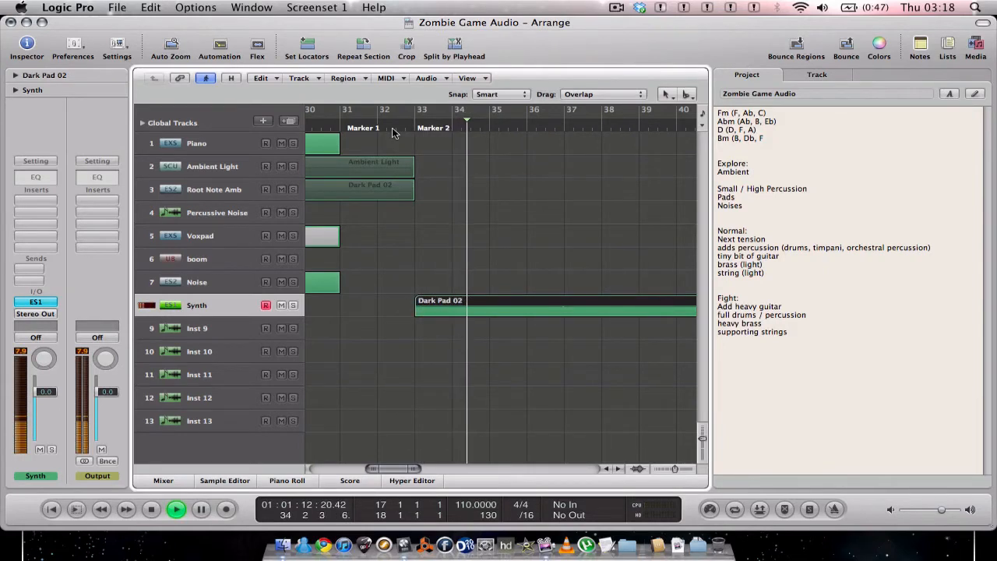
pyautogui.press('space')
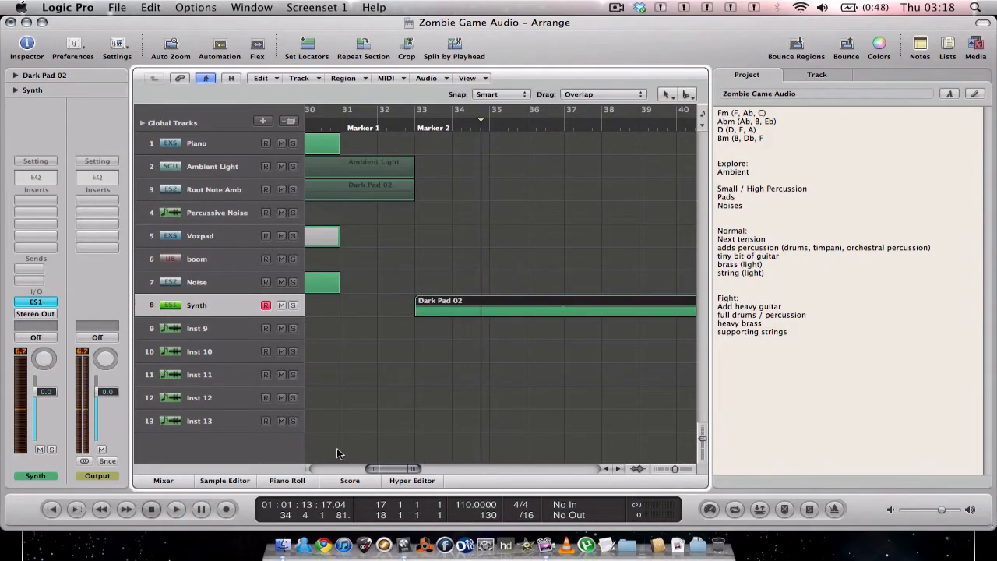
# Transpose all notes of the Synth track's Dark Pad 02 region up one octave and play back the result
pyautogui.press('super+4')
pyautogui.hscroll(-10, 270, 382)
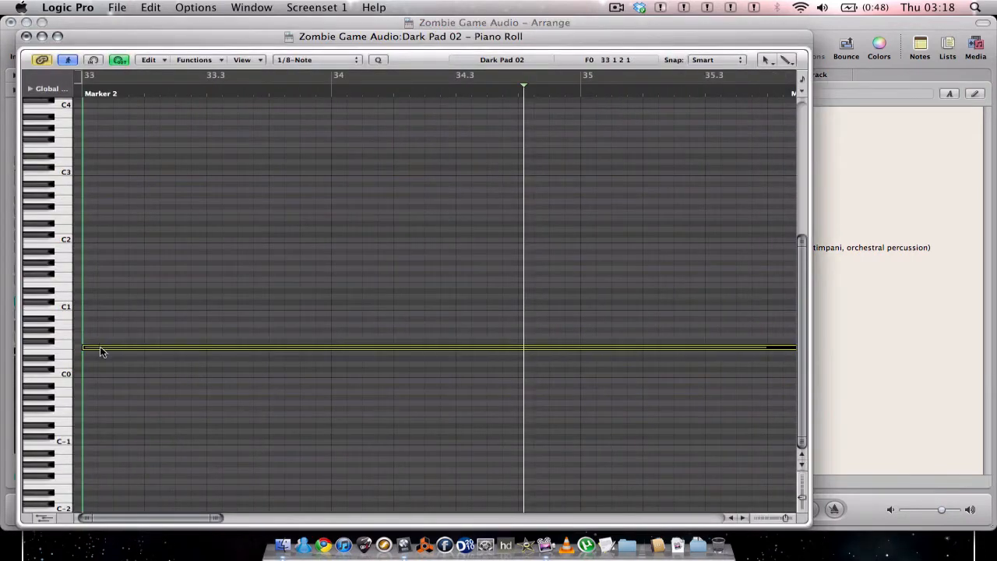
pyautogui.moveTo(100, 351); pyautogui.dragTo(99, 282)
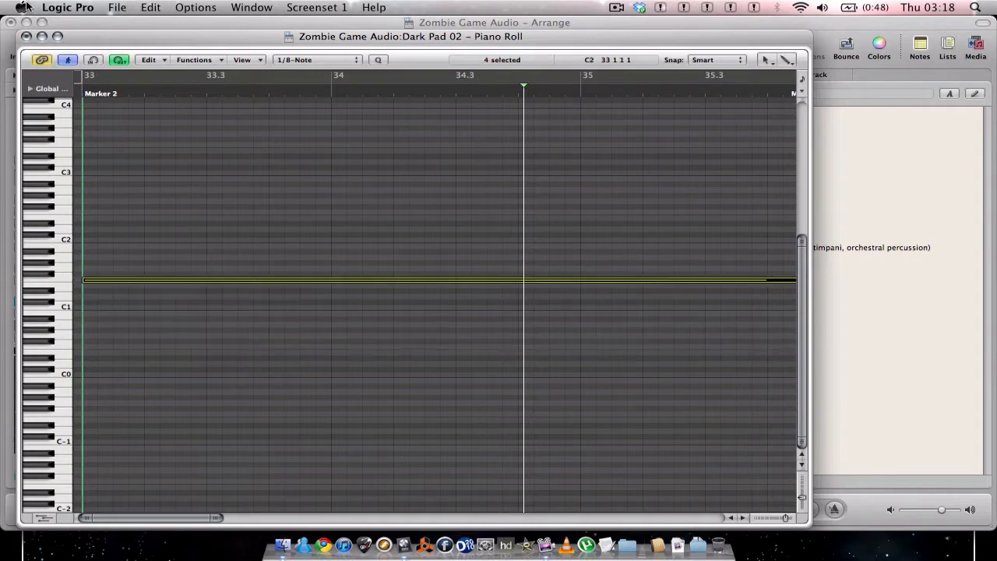
pyautogui.click(27, 36)
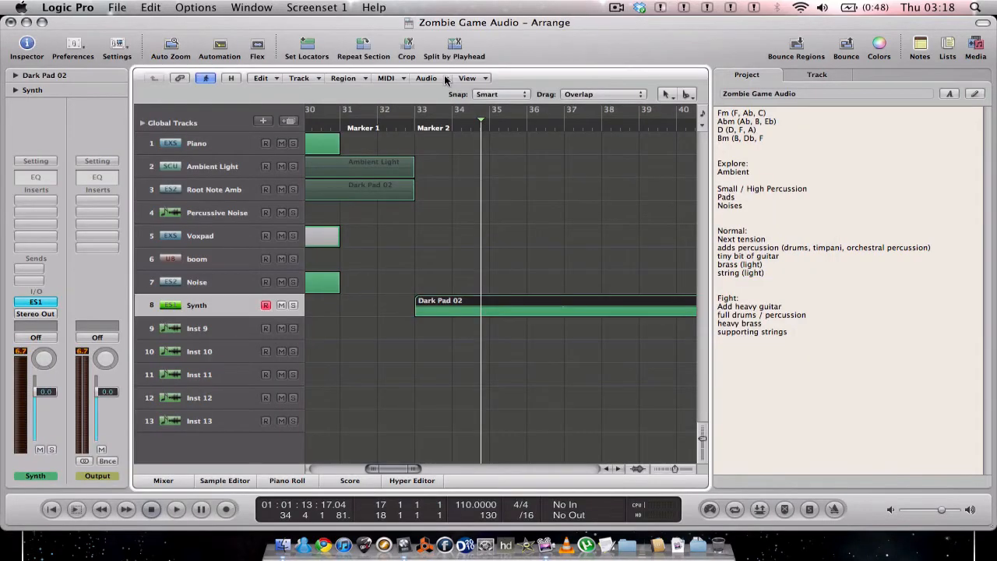
pyautogui.doubleClick(354, 126)
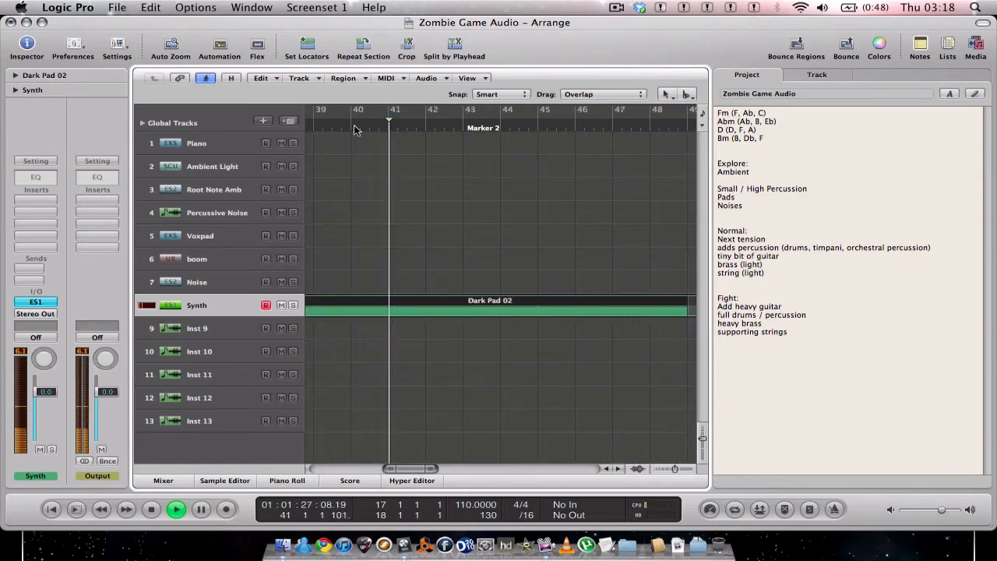
pyautogui.press('space')
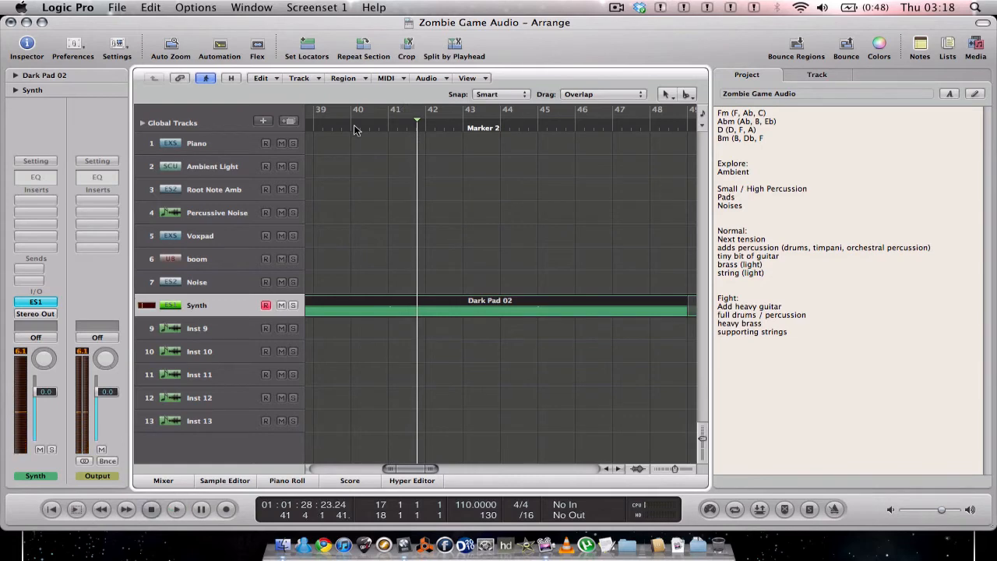
# Lengthen the Synth region's first note, F1, towards bar 37 to narrow the gap before the following note
pyautogui.press('super+6')
pyautogui.hscroll(2, 387, 156)
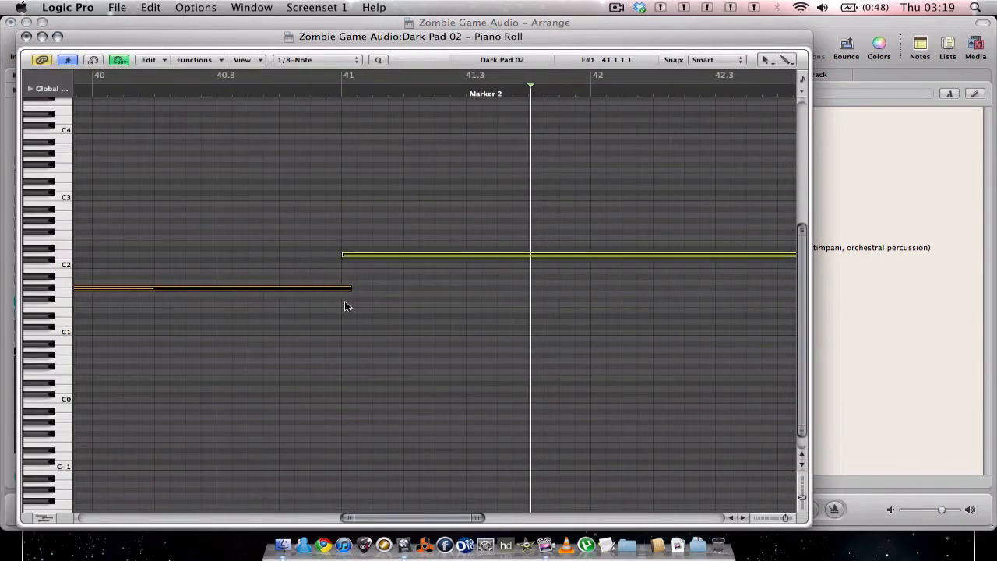
pyautogui.hscroll(-10, 344, 296)
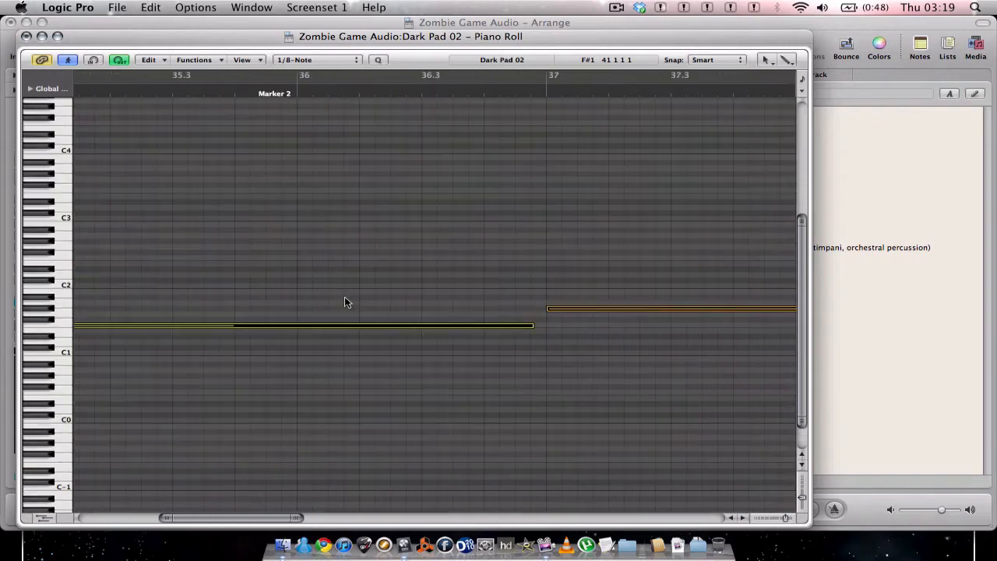
pyautogui.hscroll(-10, 394, 292)
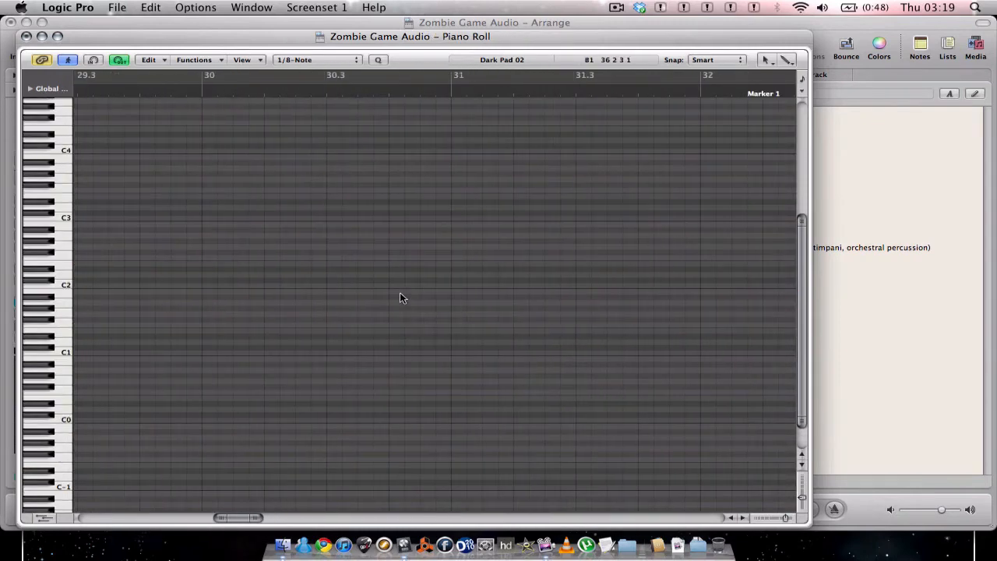
pyautogui.hscroll(6, 399, 296)
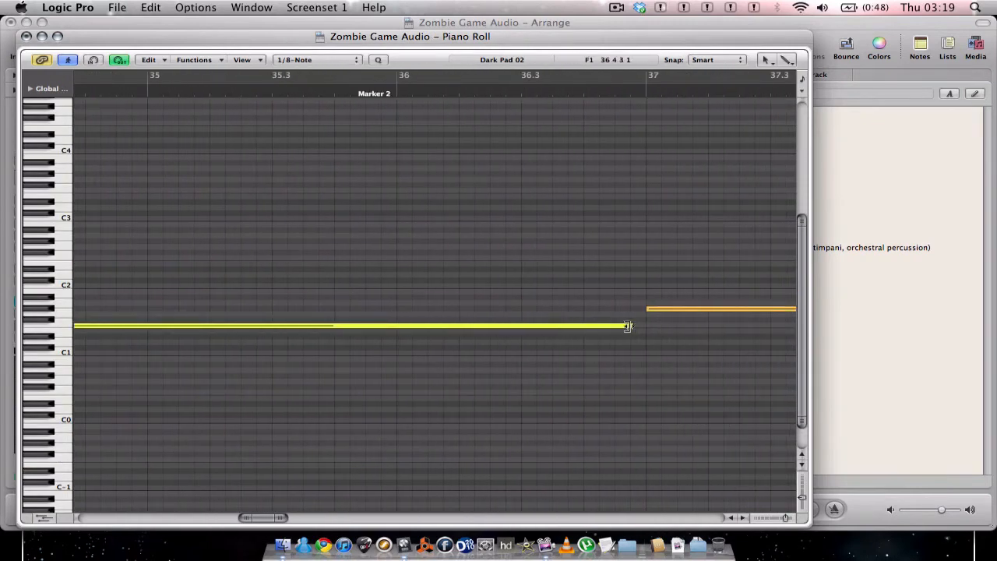
pyautogui.moveTo(627, 326); pyautogui.dragTo(640, 328)
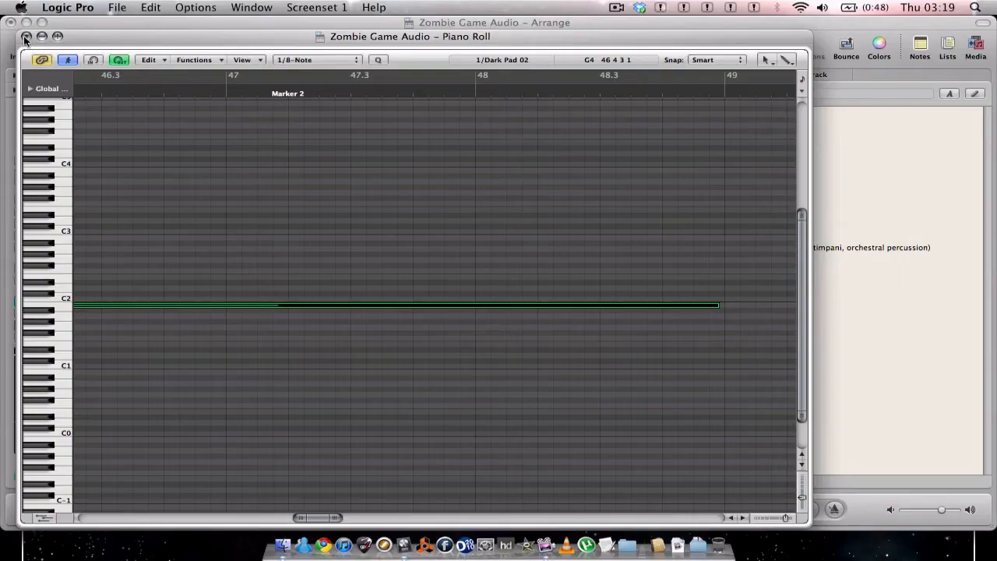
pyautogui.click(26, 37)
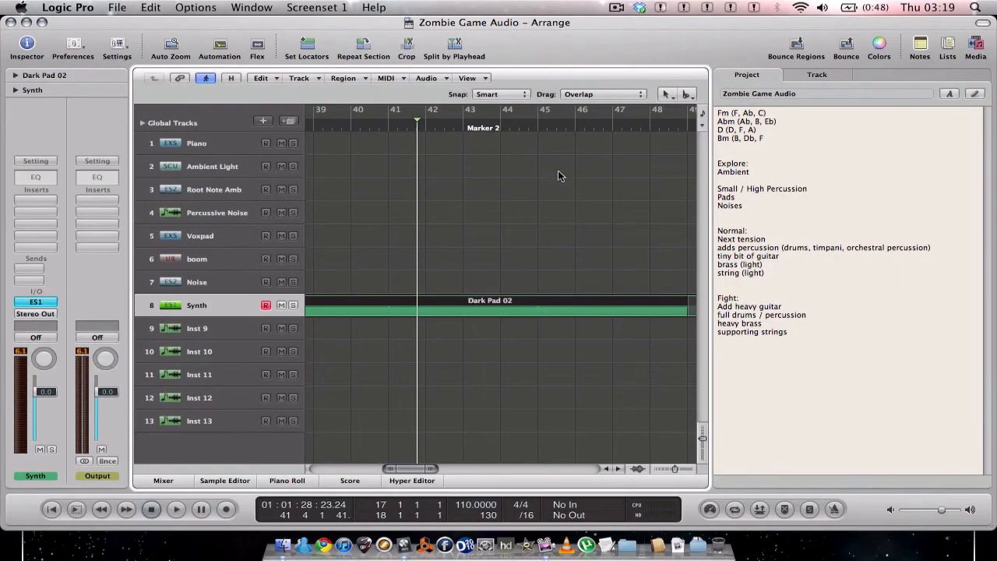
# Play back the edited Dark Pad 02 region on the Synth track from around bar 33
pyautogui.hscroll(5, 619, 252)
pyautogui.hscroll(-10, 619, 253)
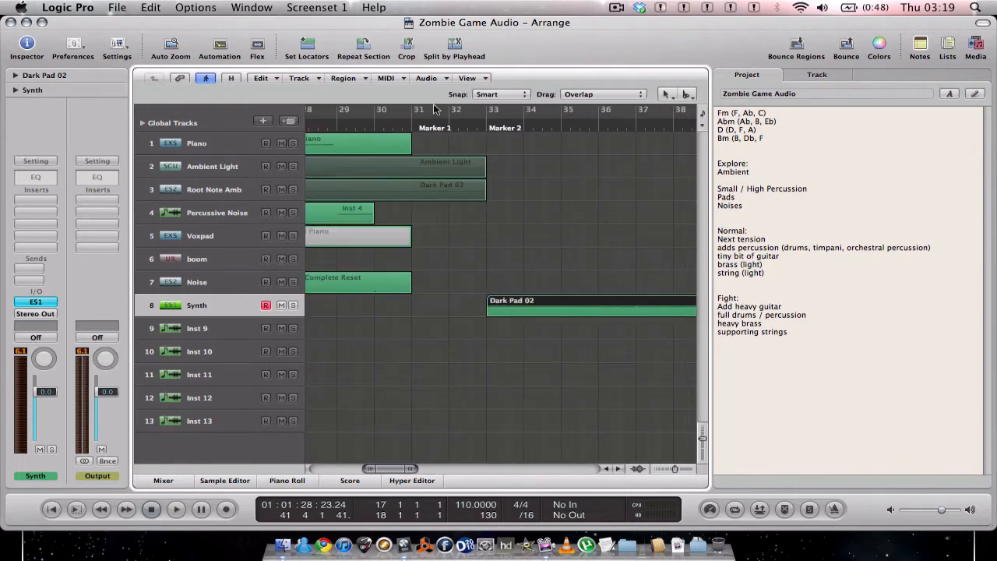
pyautogui.doubleClick(473, 127)
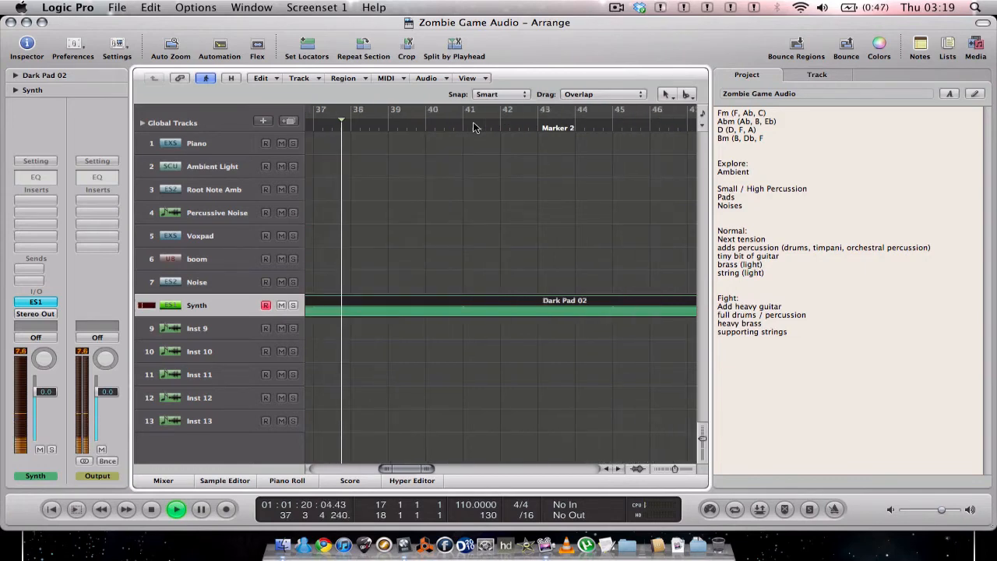
pyautogui.press('space')
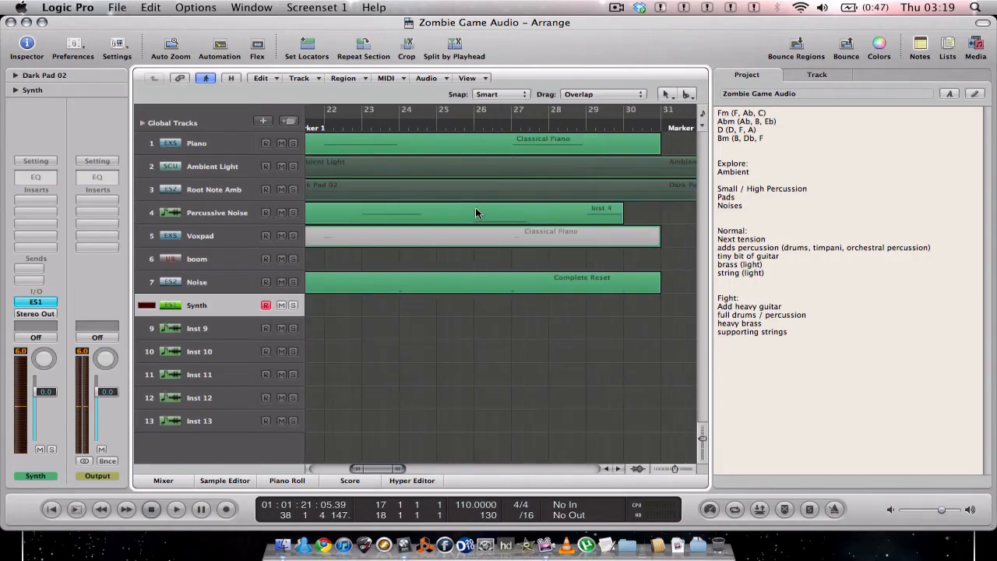
# Raise the filter cutoff of the Synth track's ES1 to about its midpoint while listening to the part
pyautogui.click(476, 213)
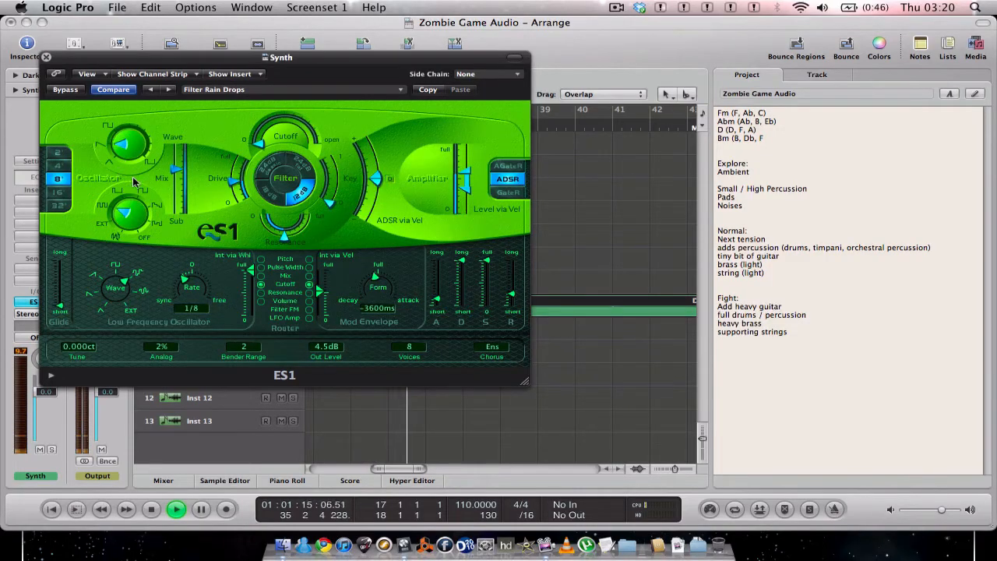
pyautogui.moveTo(260, 144)
pyautogui.mouseDown()
pyautogui.moveTo(263, 128)
pyautogui.moveTo(290, 115)
pyautogui.moveTo(292, 126)
pyautogui.mouseUp()
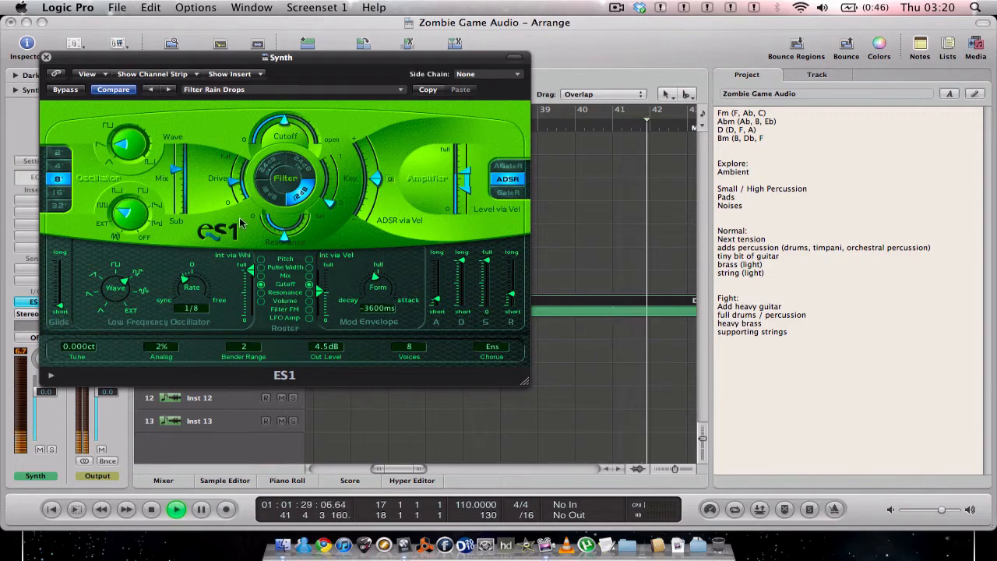
pyautogui.click(47, 59)
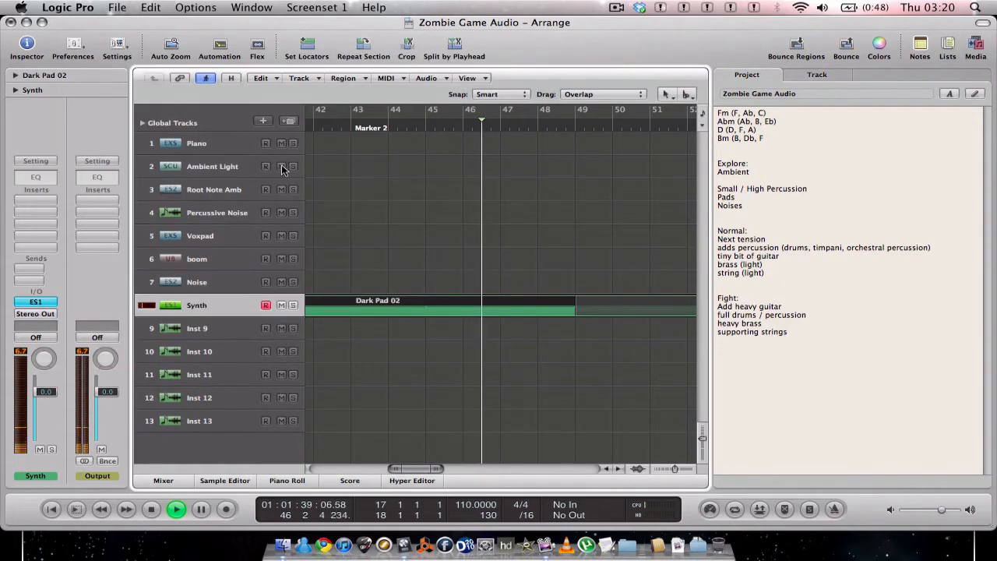
pyautogui.press('space')
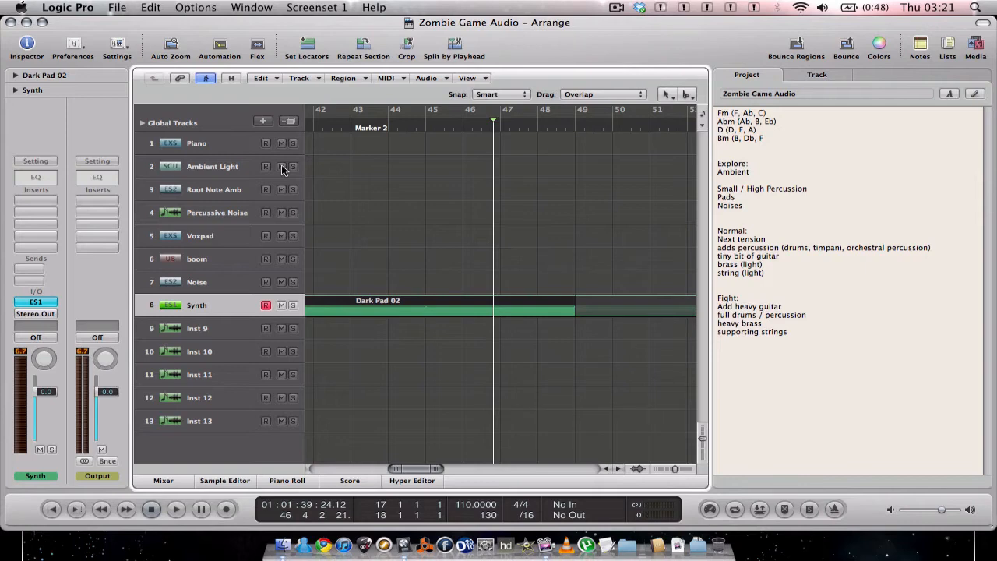
# Move the Synth track below Inst 9 and rename the Inst 9 track to Drums
pyautogui.hscroll(-6, 410, 241)
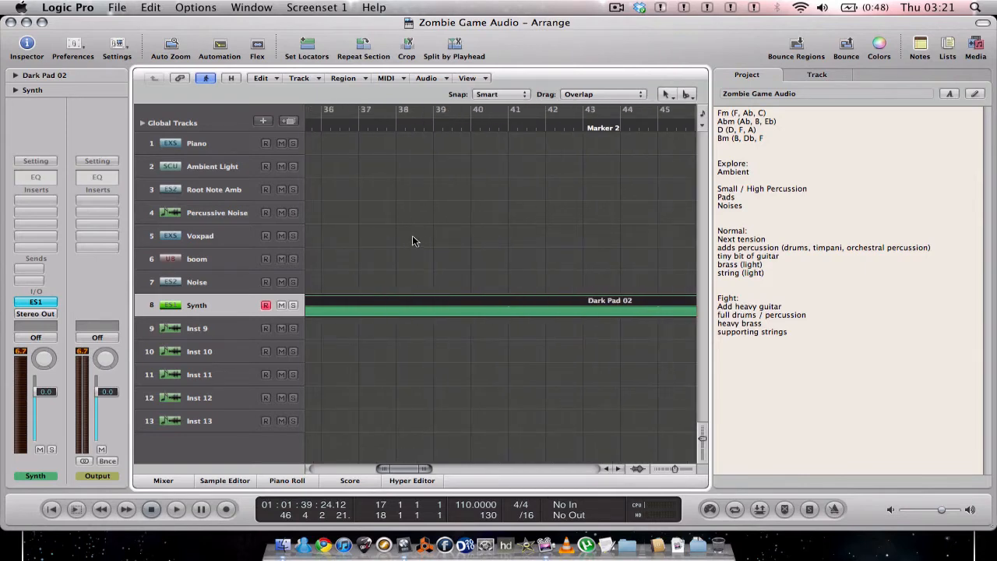
pyautogui.hscroll(9, 413, 241)
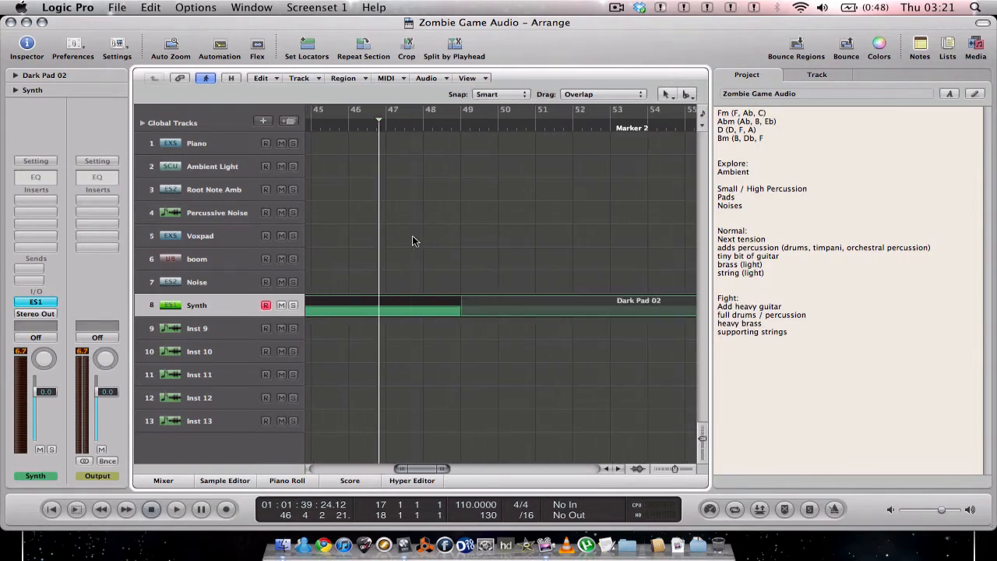
pyautogui.hscroll(-14, 412, 241)
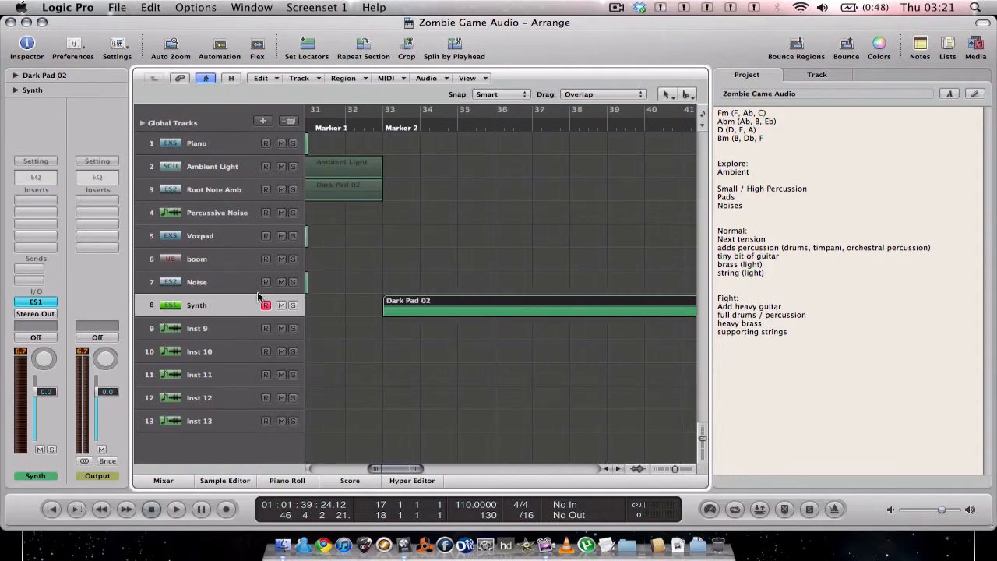
pyautogui.moveTo(194, 312); pyautogui.dragTo(188, 344)
pyautogui.doubleClick(192, 308)
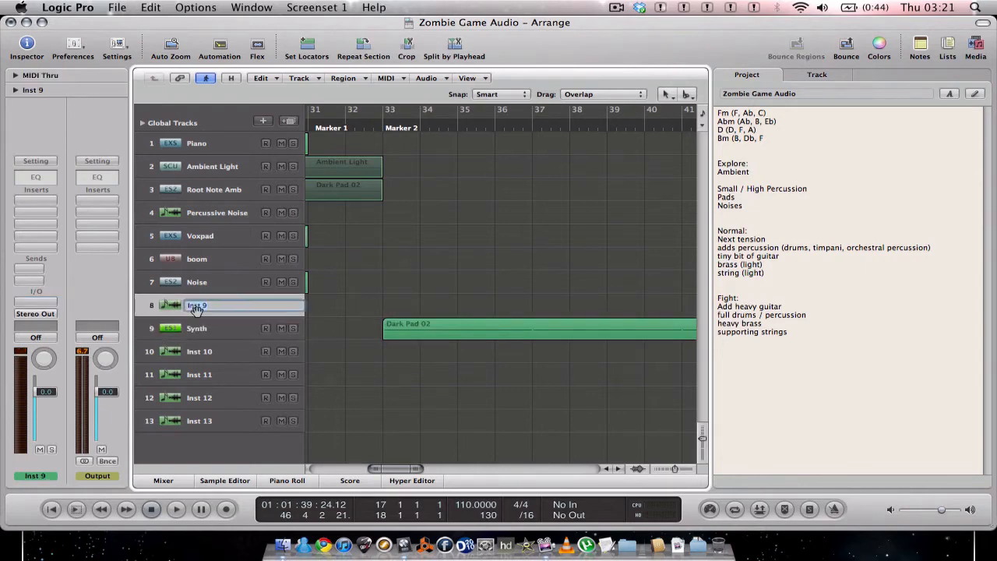
pyautogui.write('Drums')
pyautogui.press('Return')
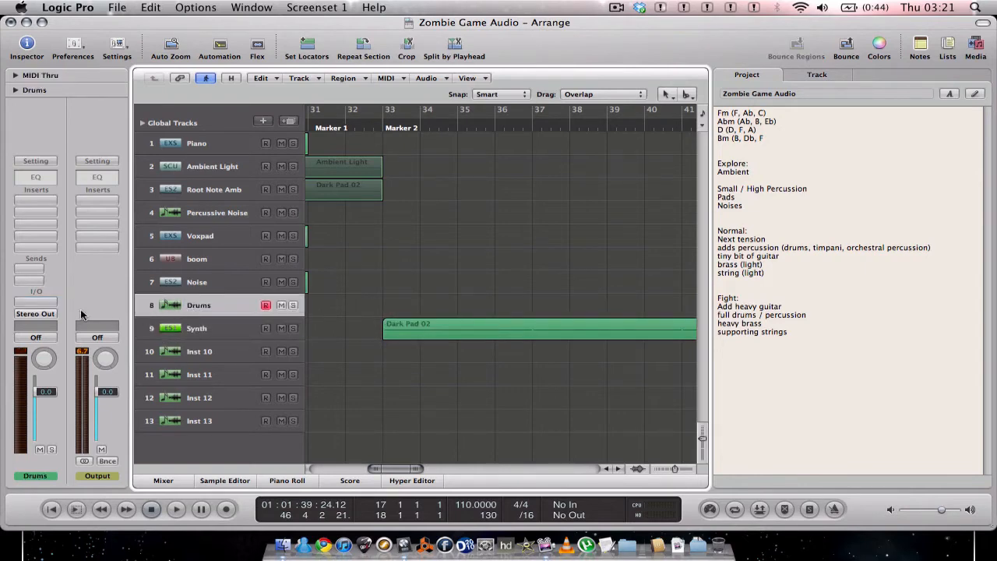
# Load Native Instruments Battery 3 as the software instrument on the Drums track
pyautogui.click(48, 304)
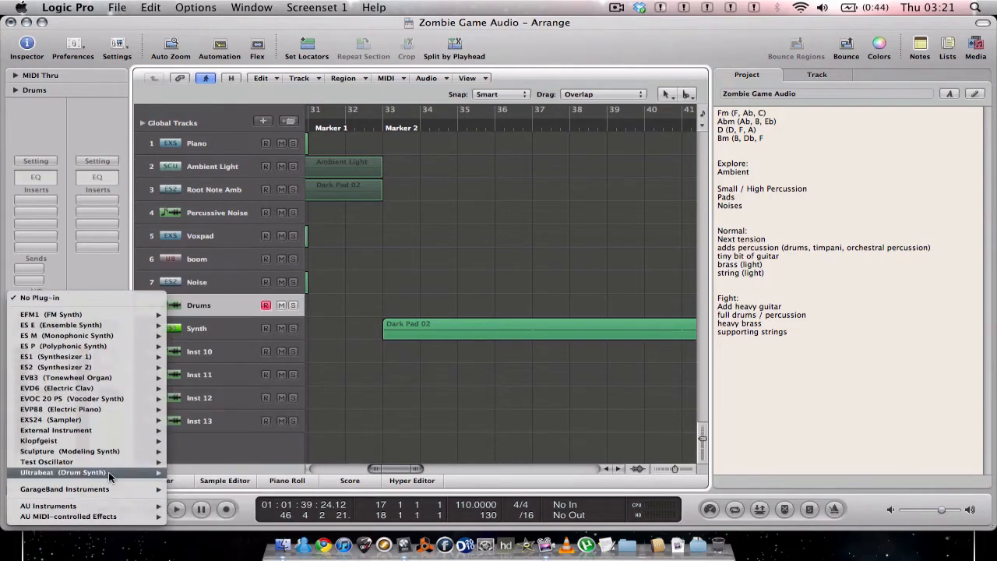
pyautogui.moveTo(107, 510)
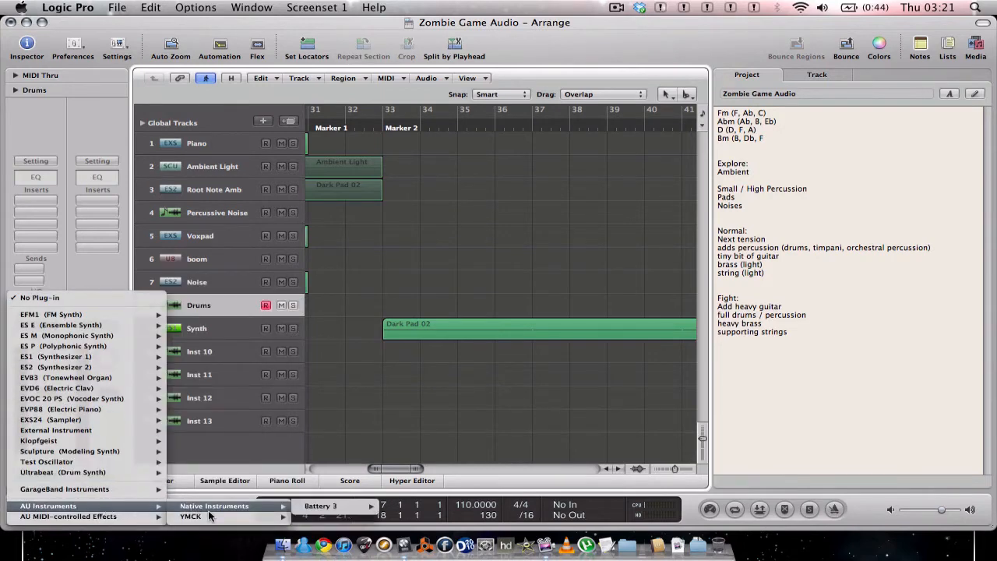
pyautogui.moveTo(249, 519)
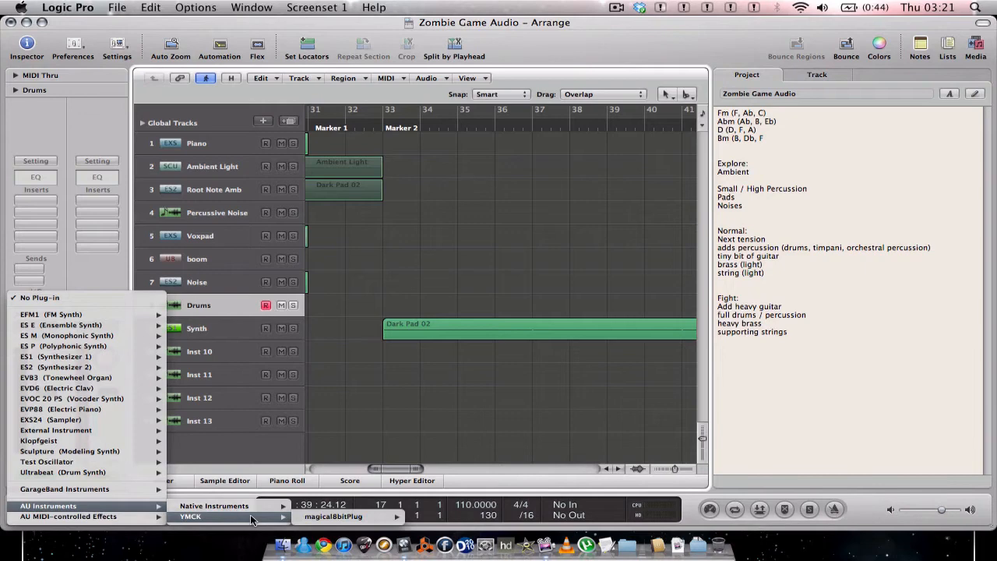
pyautogui.moveTo(329, 507)
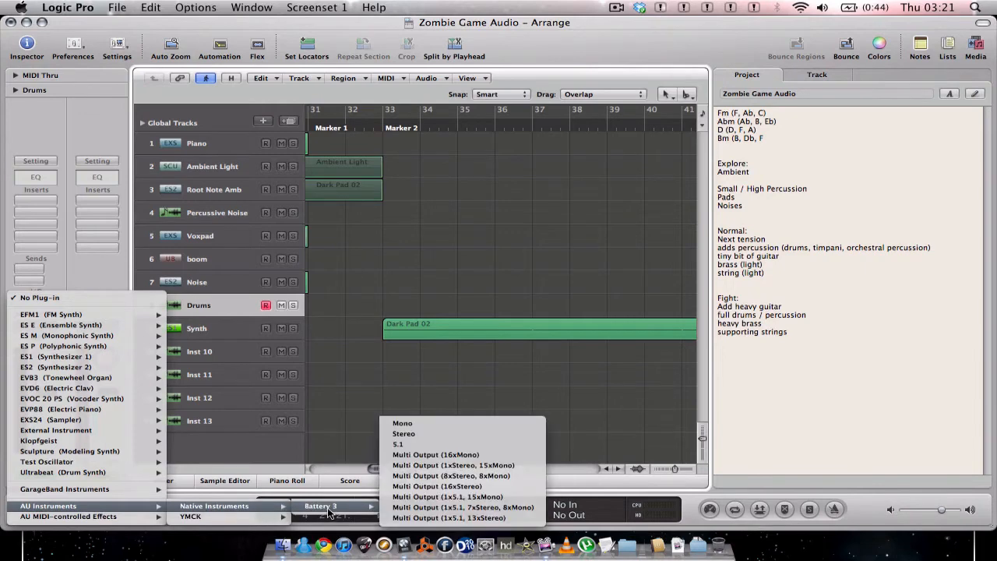
pyautogui.click(448, 438)
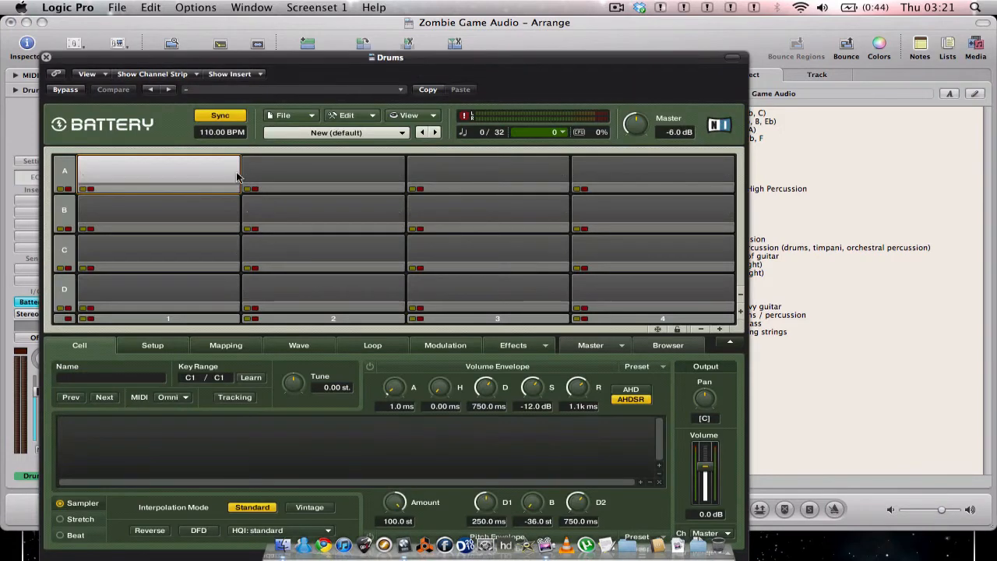
# Load the Heavy Rock Kit from Battery's acoustic kits, close the plug-in window and hide the project notes
pyautogui.click(402, 134)
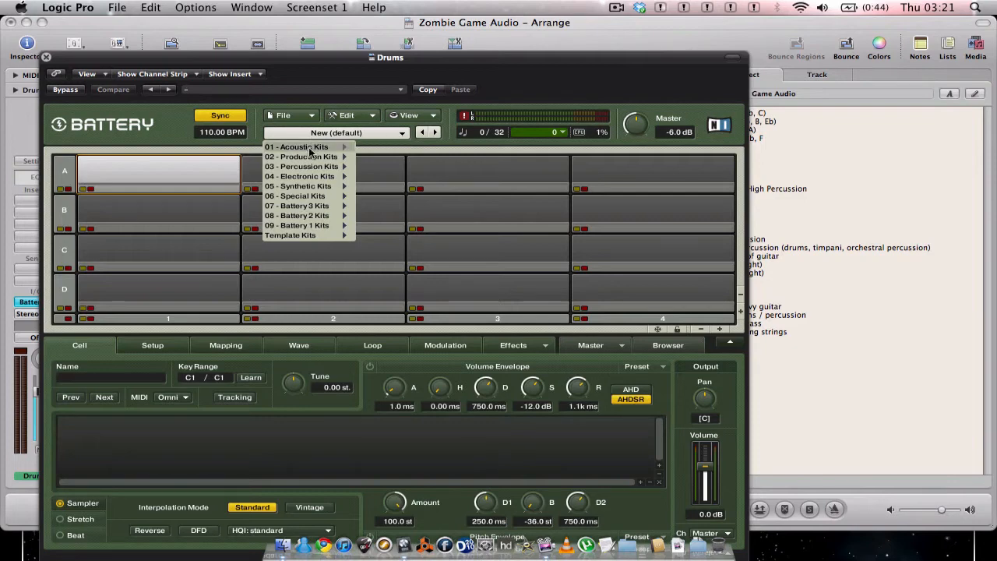
pyautogui.moveTo(319, 147)
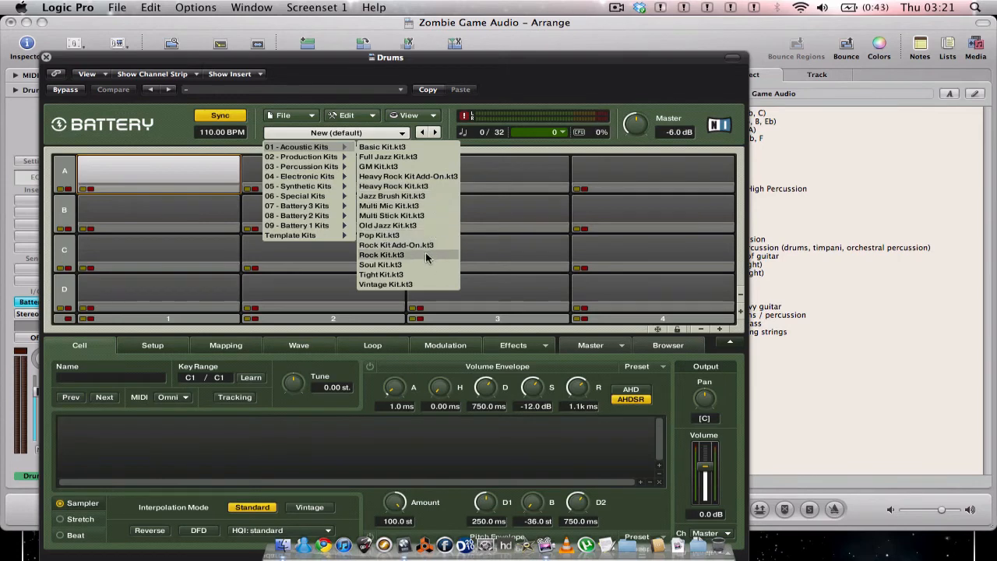
pyautogui.click(430, 189)
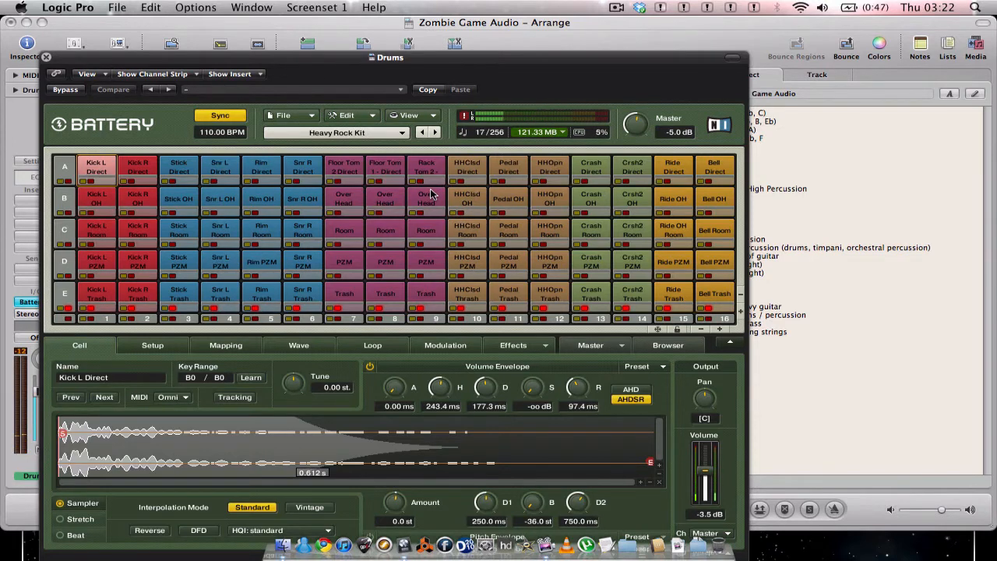
pyautogui.click(47, 58)
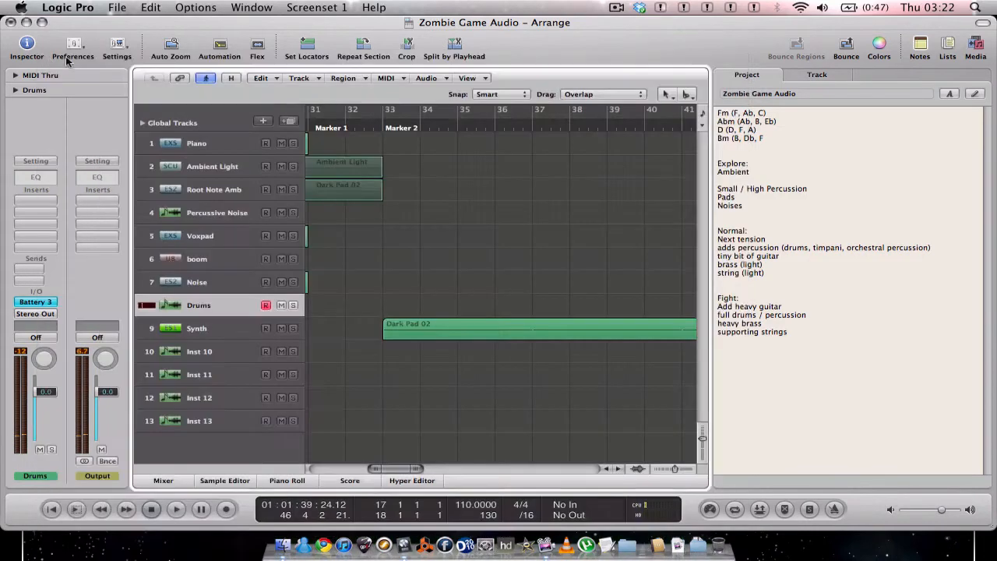
pyautogui.click(920, 49)
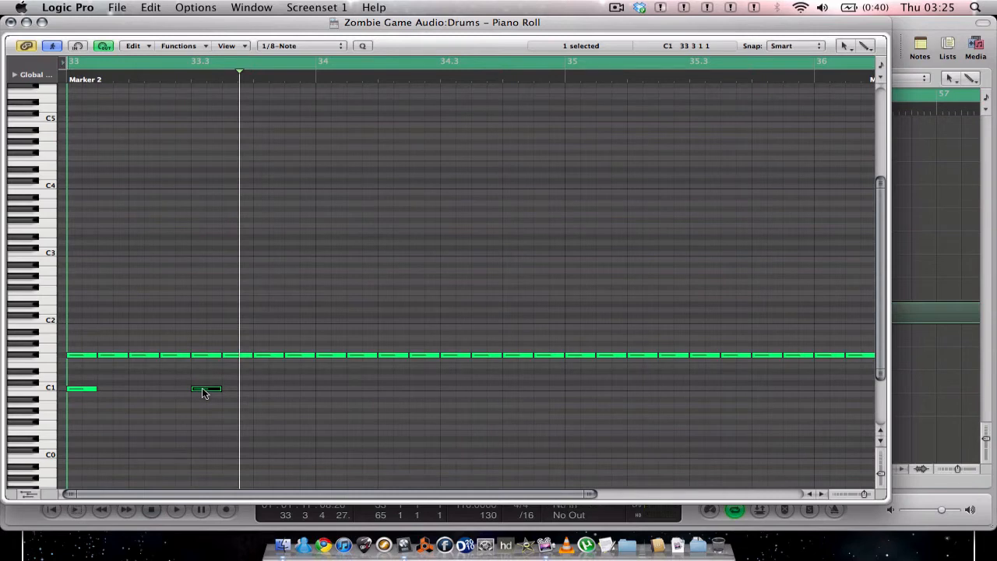
# Close the Drums region's Piano Roll, select the Inst 10 track and show the project notes
pyautogui.click(10, 22)
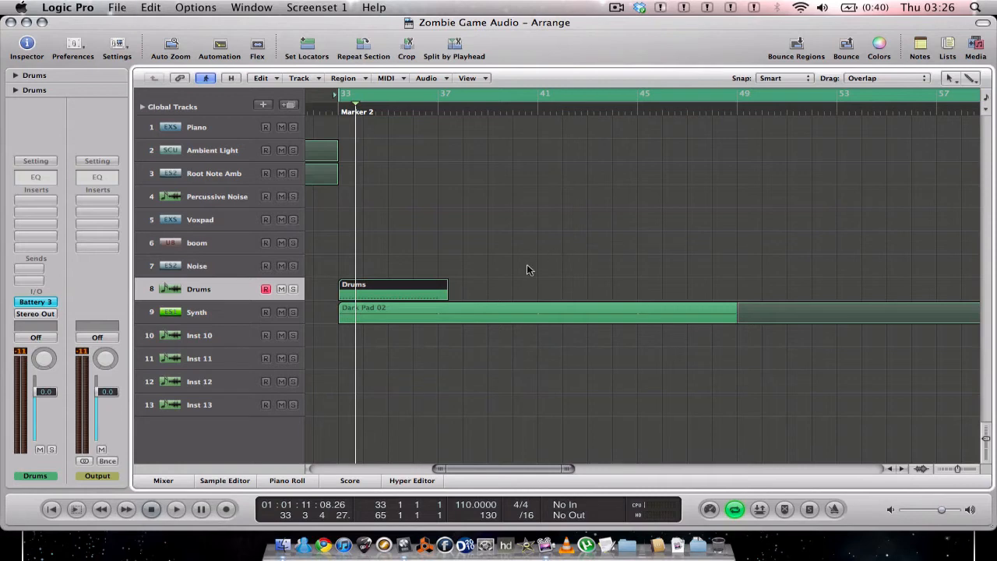
pyautogui.click(216, 335)
pyautogui.click(921, 45)
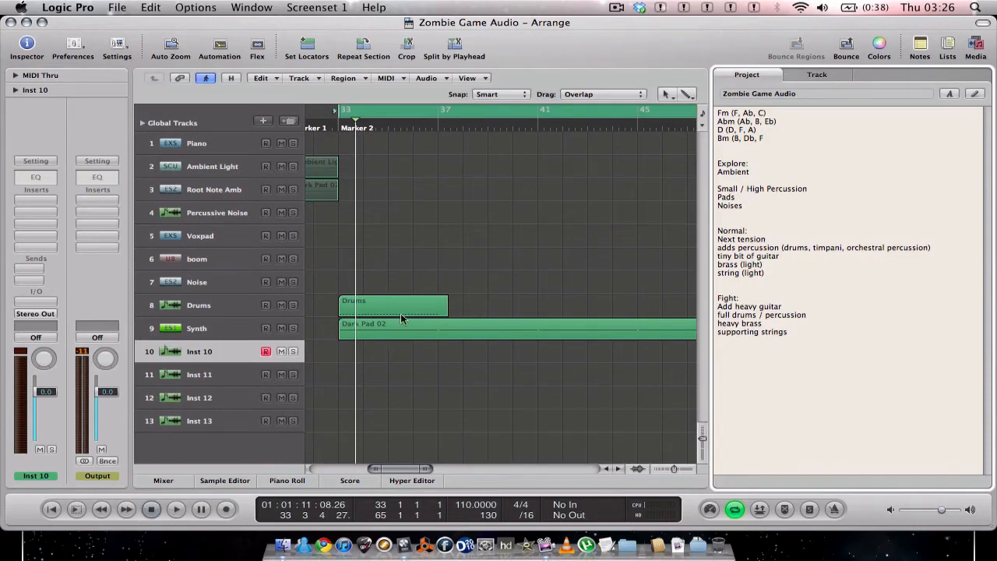
# Rename the Inst 10 track to Pad
pyautogui.click(212, 352)
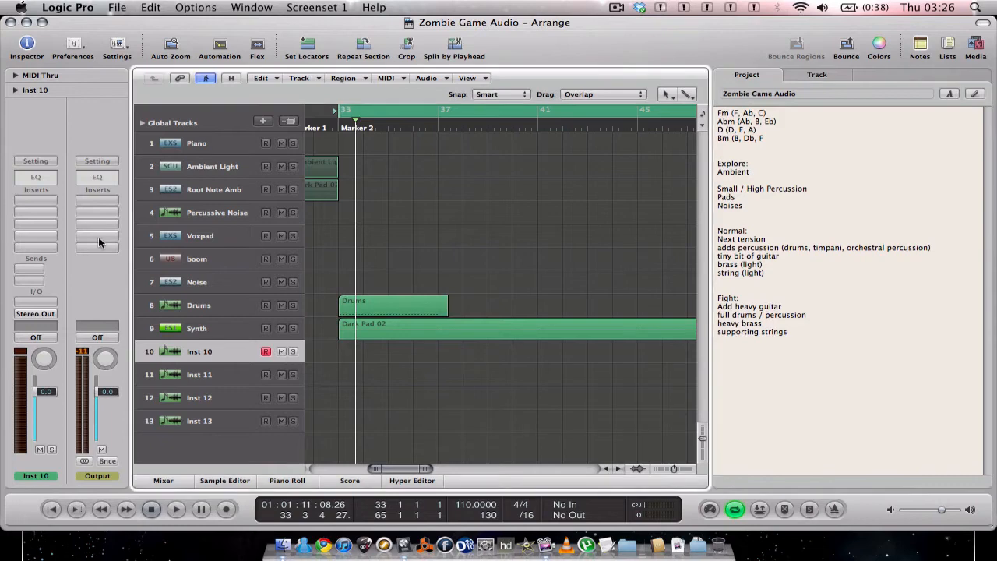
pyautogui.doubleClick(204, 352)
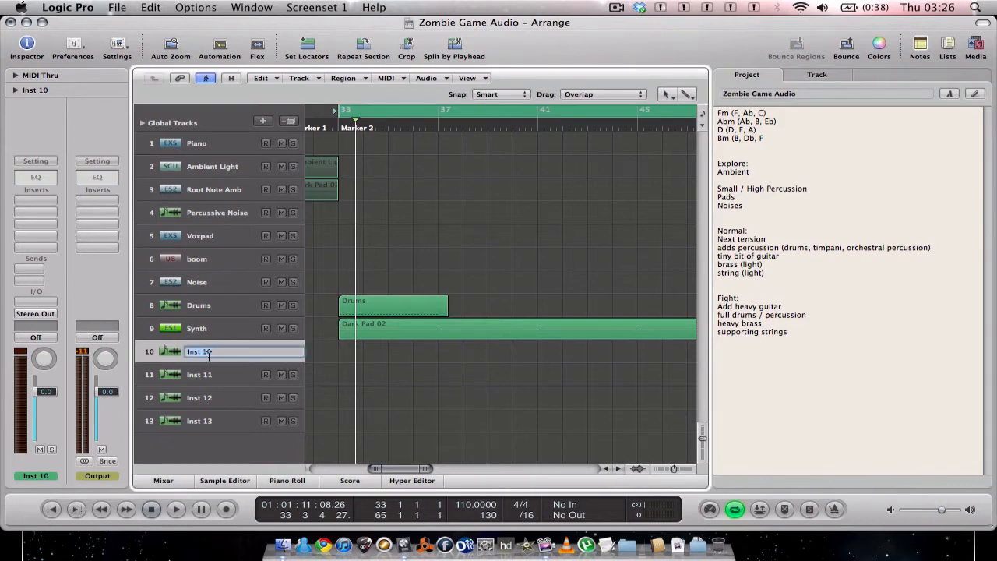
pyautogui.write('Pad')
pyautogui.press('Return')
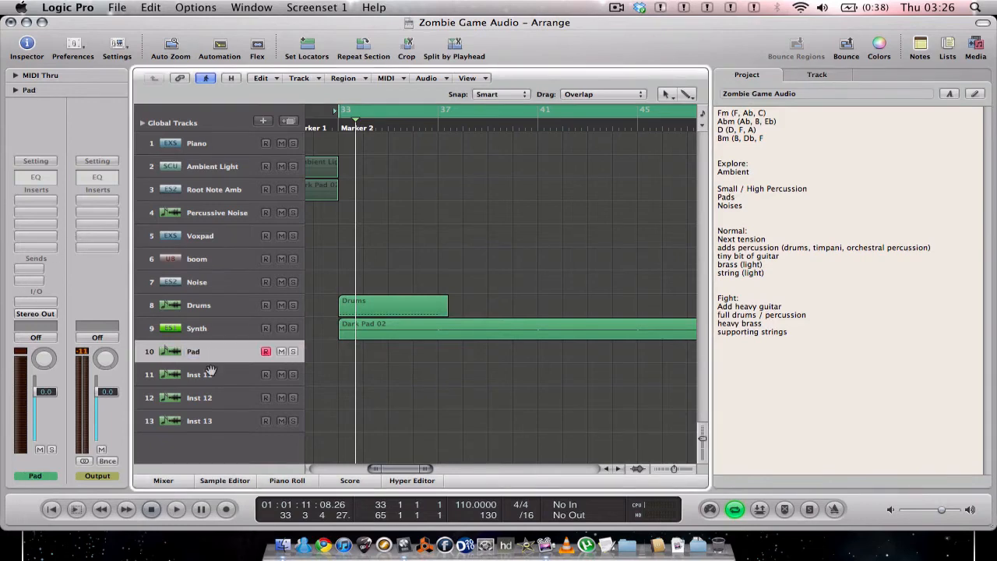
# Change the name of track 10 to Evil pad
pyautogui.doubleClick(202, 353)
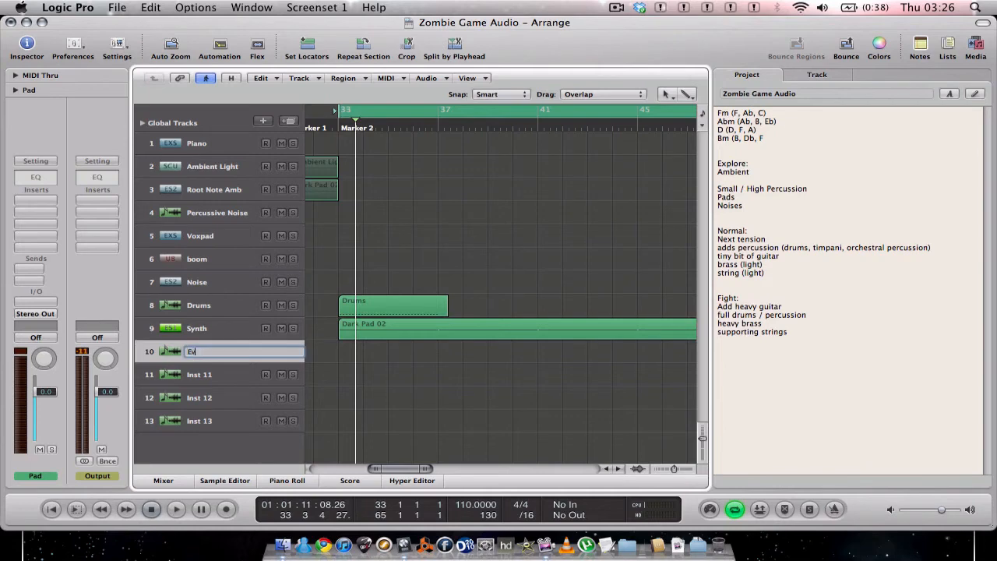
pyautogui.write('Evil pad')
pyautogui.press('Return')
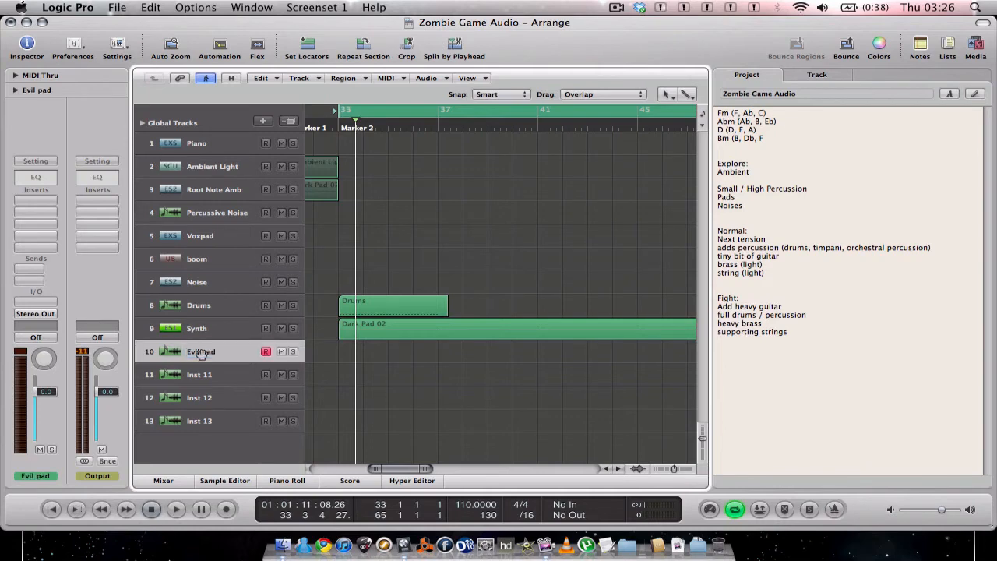
# Rename the Inst 11 track to Timpani and move it directly below the Drums track
pyautogui.doubleClick(201, 375)
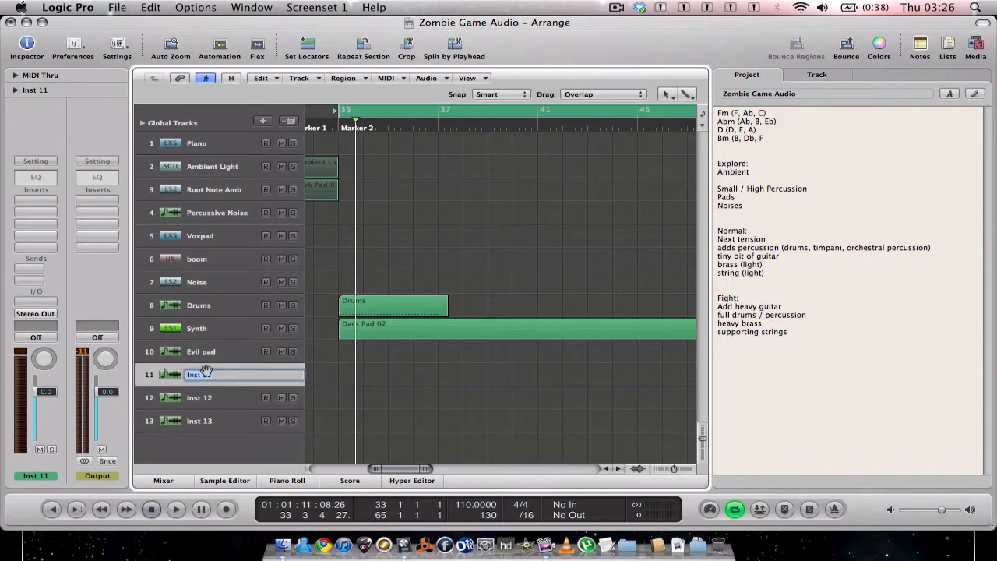
pyautogui.write('Timpani')
pyautogui.press('Return')
pyautogui.moveTo(181, 374); pyautogui.dragTo(179, 328)
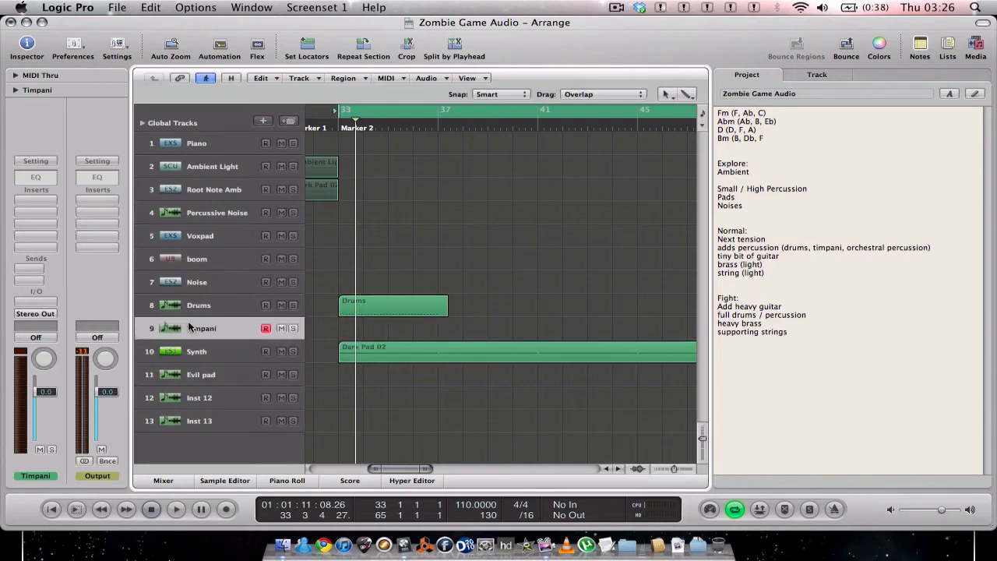
# Rename the Inst 12 track to Strings and move the Evil pad track above Synth
pyautogui.click(199, 398)
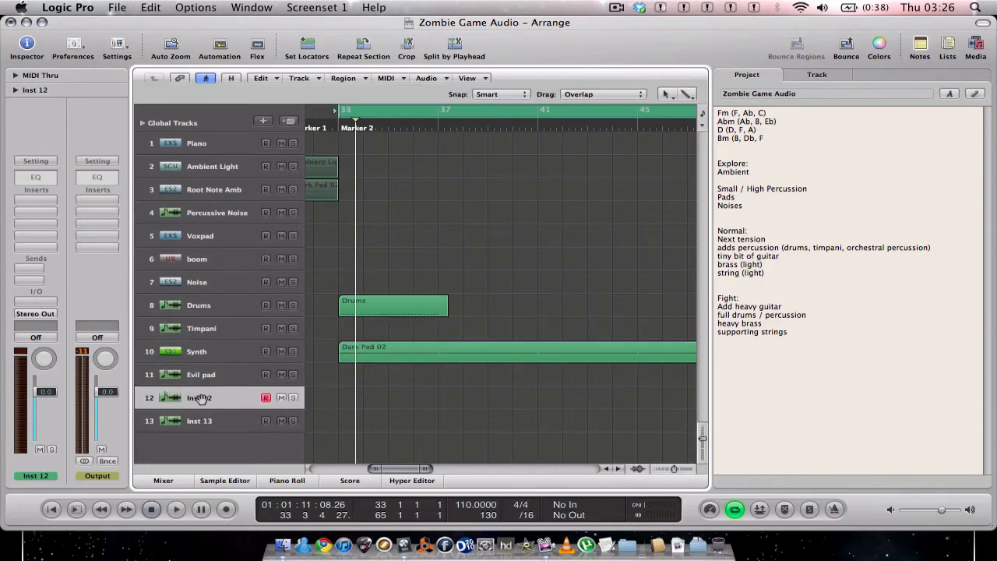
pyautogui.doubleClick(199, 397)
pyautogui.write('Strings')
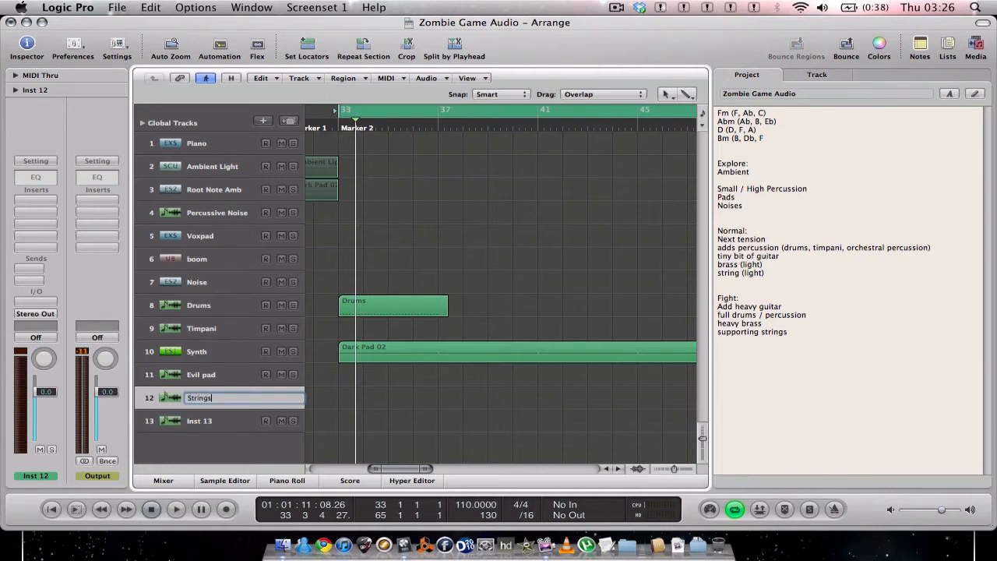
pyautogui.press('Return')
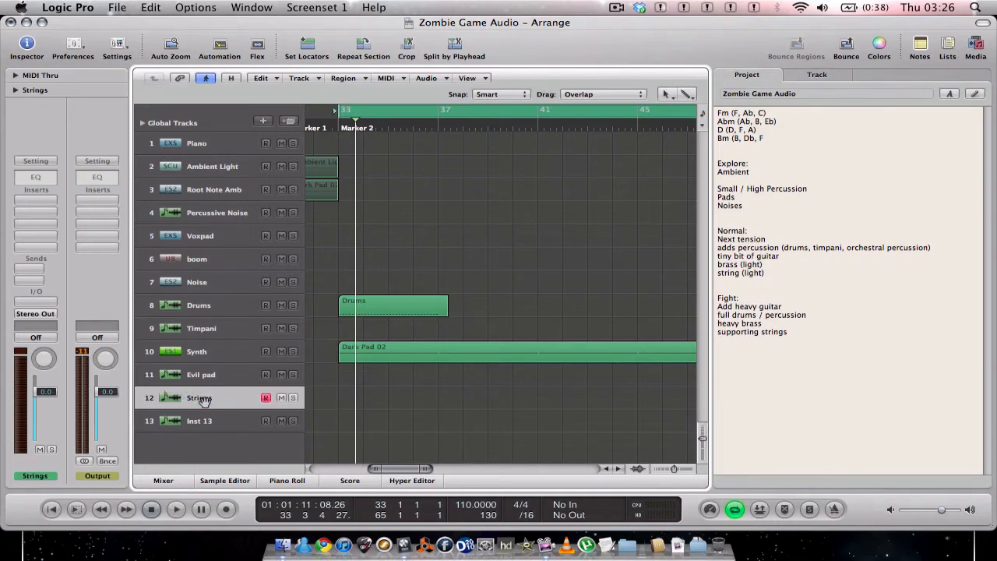
pyautogui.click(201, 374)
pyautogui.moveTo(201, 374); pyautogui.dragTo(201, 351)
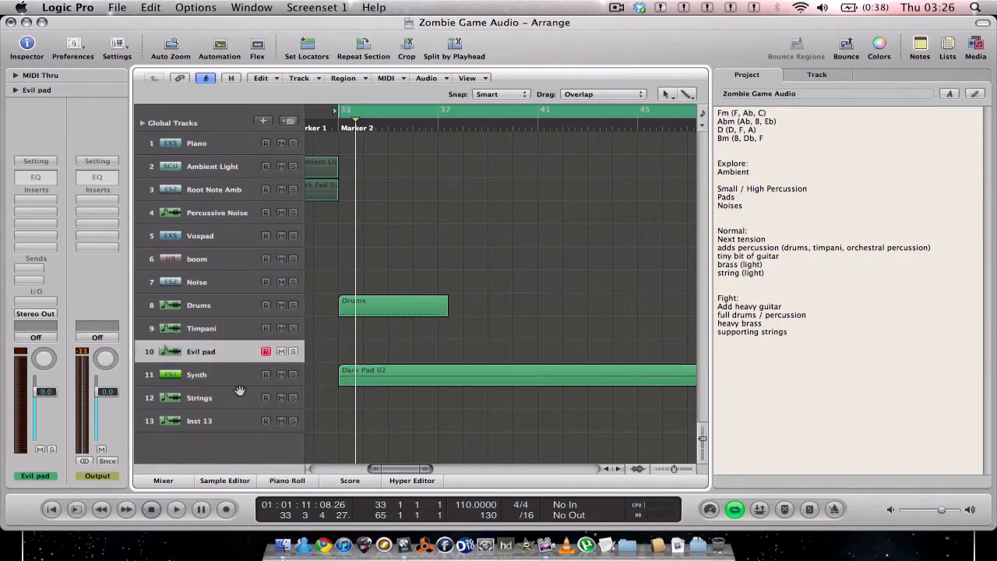
# Rename the Inst 13 track to Guitar
pyautogui.doubleClick(201, 420)
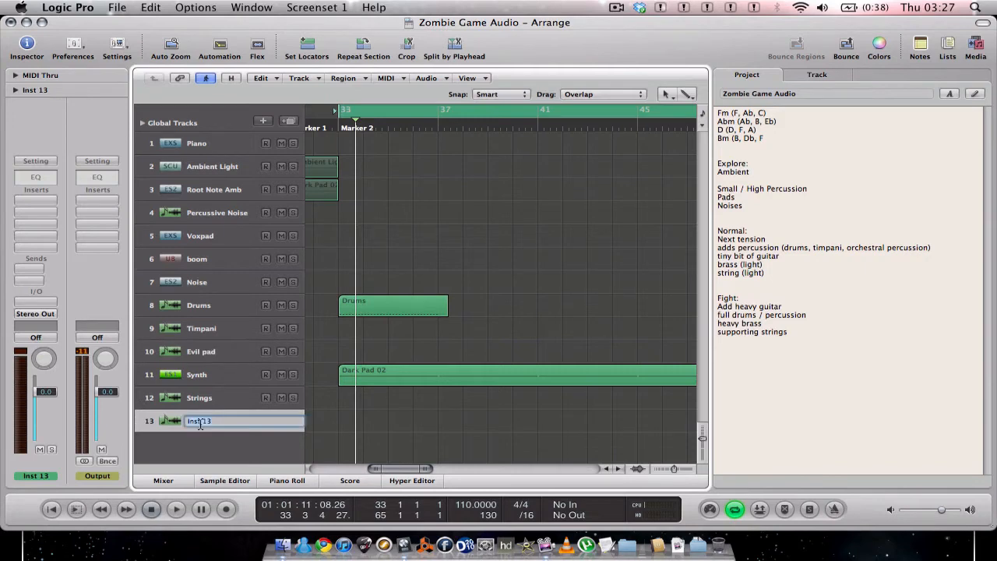
pyautogui.write('Guitar')
pyautogui.press('Return')
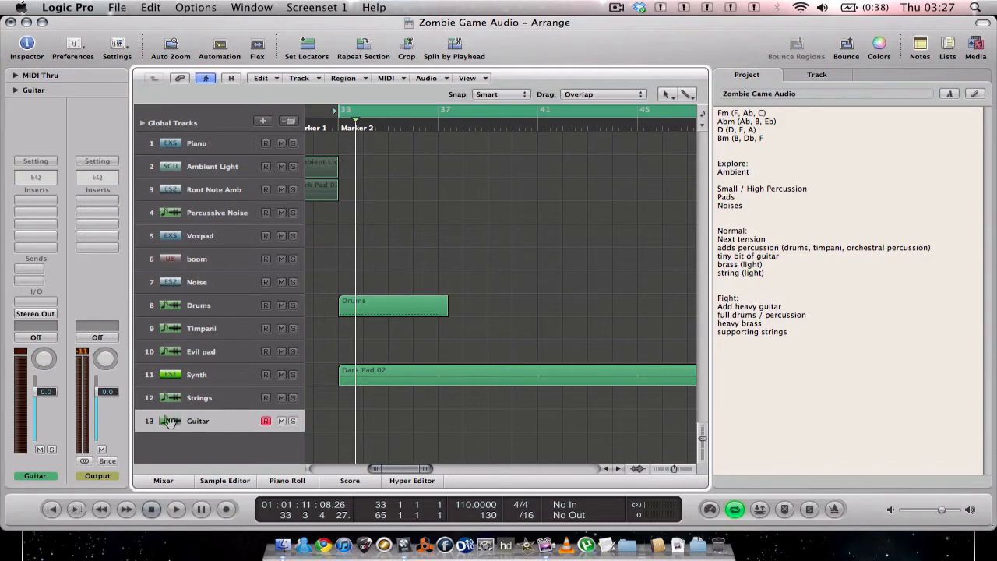
# Change the name of track 13 to Brass
pyautogui.doubleClick(203, 422)
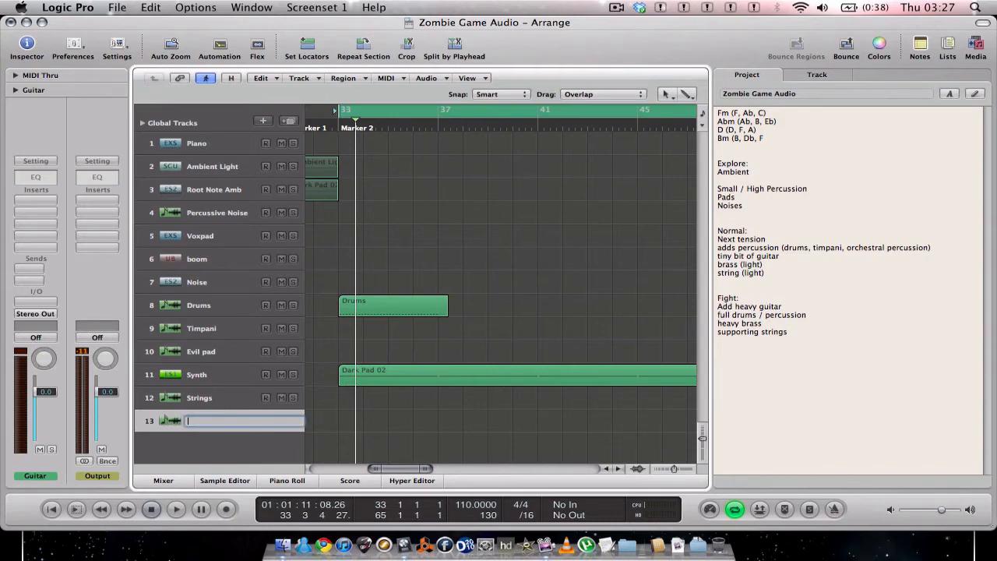
pyautogui.write('Brass')
pyautogui.press('Return')
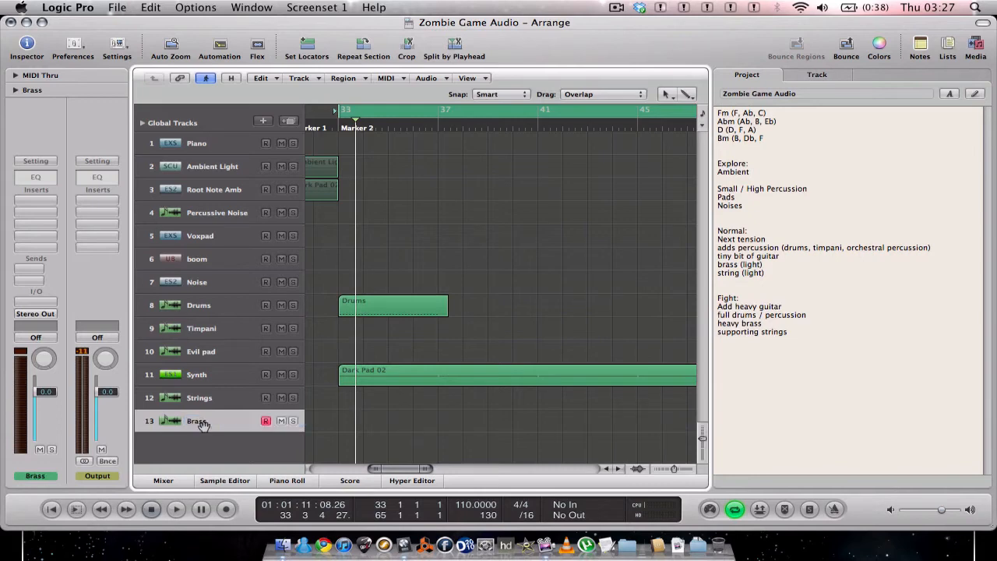
# Create two new mono audio tracks with Input 1 as their input
pyautogui.click(263, 121)
pyautogui.click(422, 74)
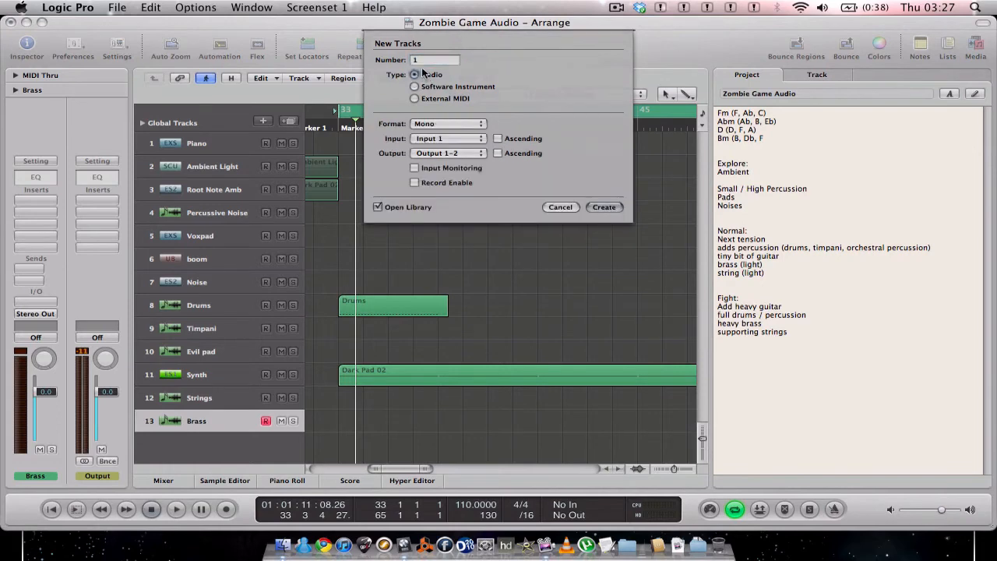
pyautogui.click(424, 60)
pyautogui.press('BackSpace')
pyautogui.write('2')
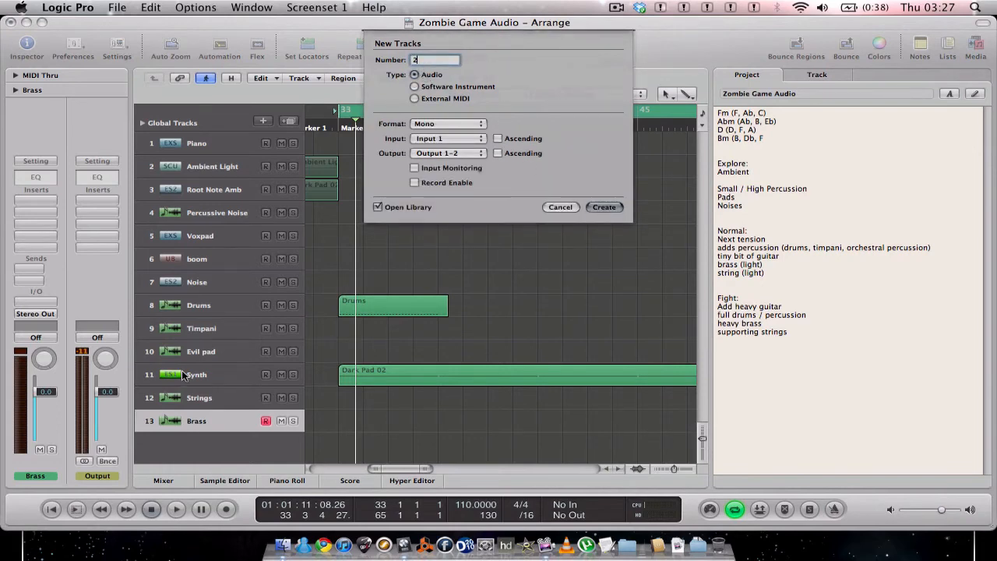
pyautogui.press('Return')
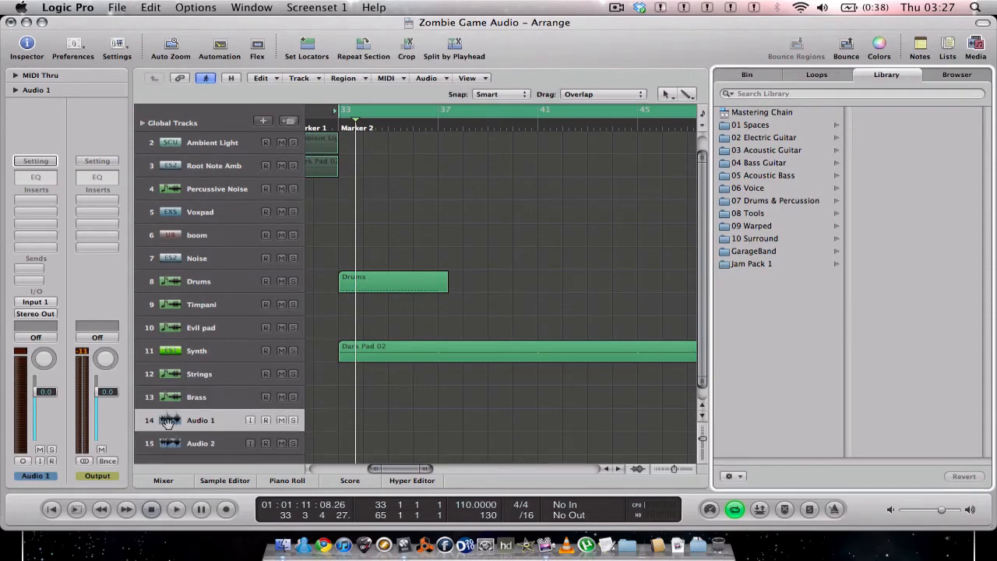
# Move the two new audio tracks above Brass and rename them Guitar 1 and Guitar 2
pyautogui.moveTo(169, 421); pyautogui.dragTo(174, 397)
pyautogui.moveTo(181, 443); pyautogui.dragTo(181, 420)
pyautogui.doubleClick(201, 398)
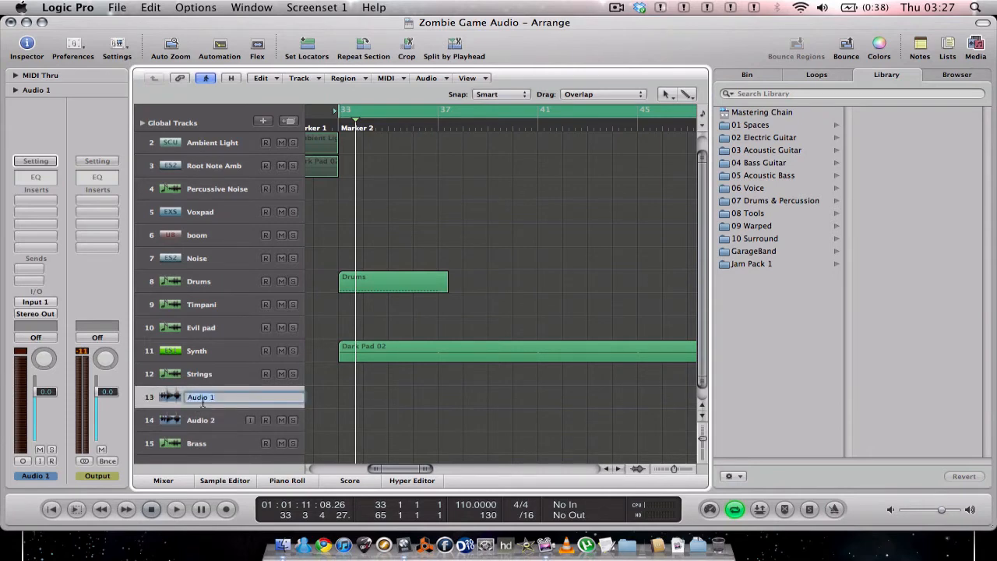
pyautogui.write('Guitar 1')
pyautogui.press('Return')
pyautogui.doubleClick(204, 420)
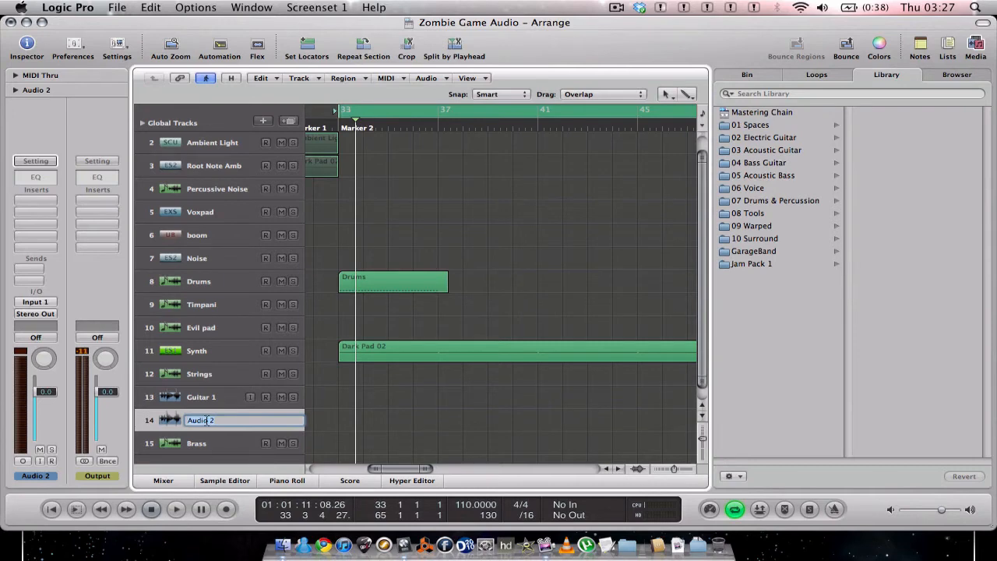
pyautogui.write('Guitar 2')
pyautogui.press('Return')
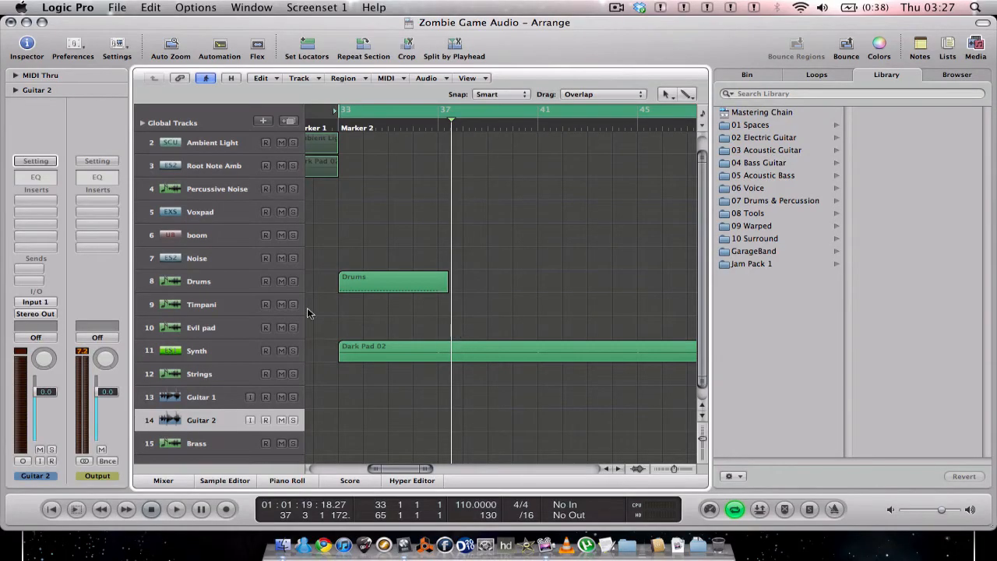
# Insert the Sculpture modeling synth as the instrument of the Evil pad track
pyautogui.click(189, 325)
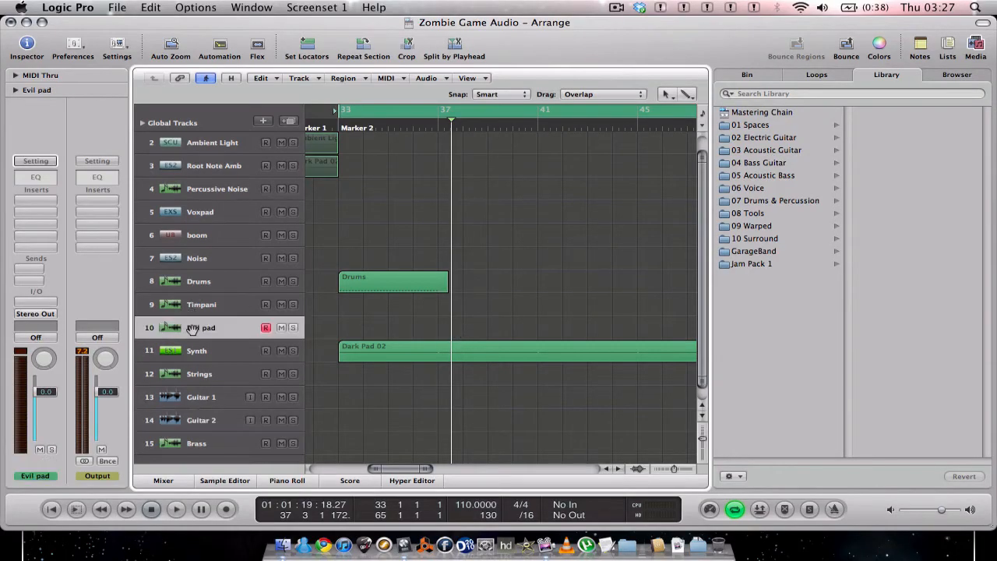
pyautogui.click(36, 306)
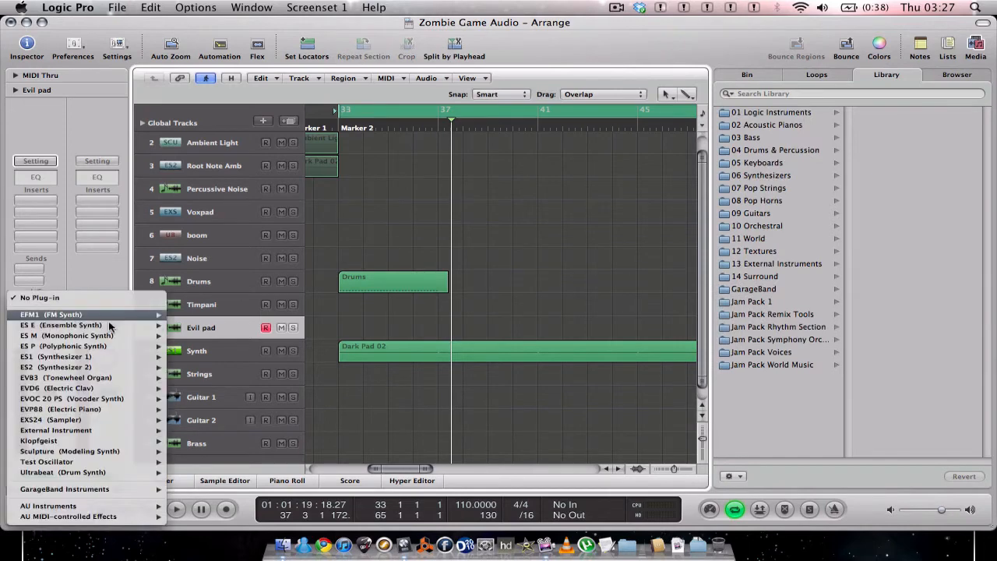
pyautogui.click(78, 452)
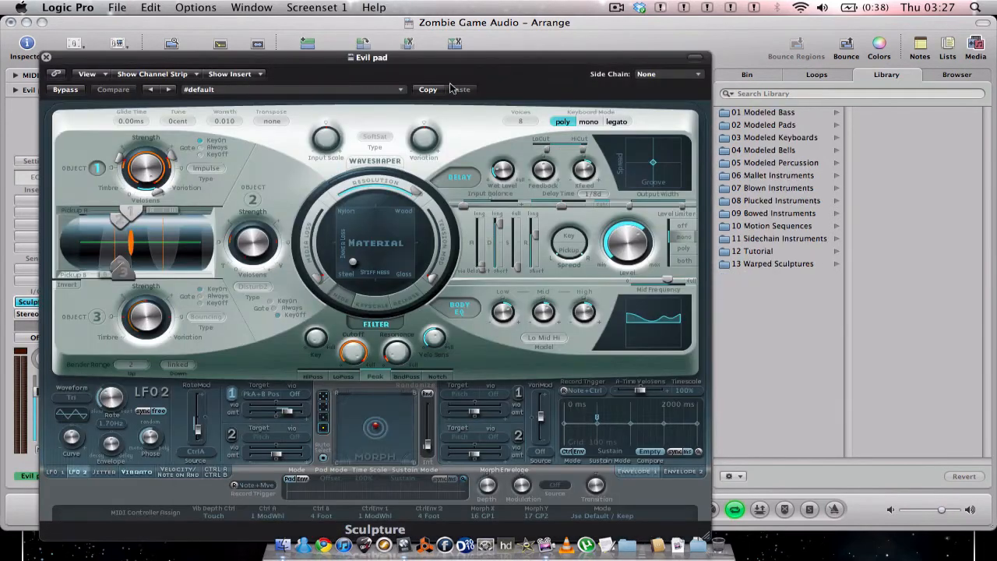
# Try The Dark Land preset from Sculpture's Modeled Pads on the Evil pad track
pyautogui.click(332, 92)
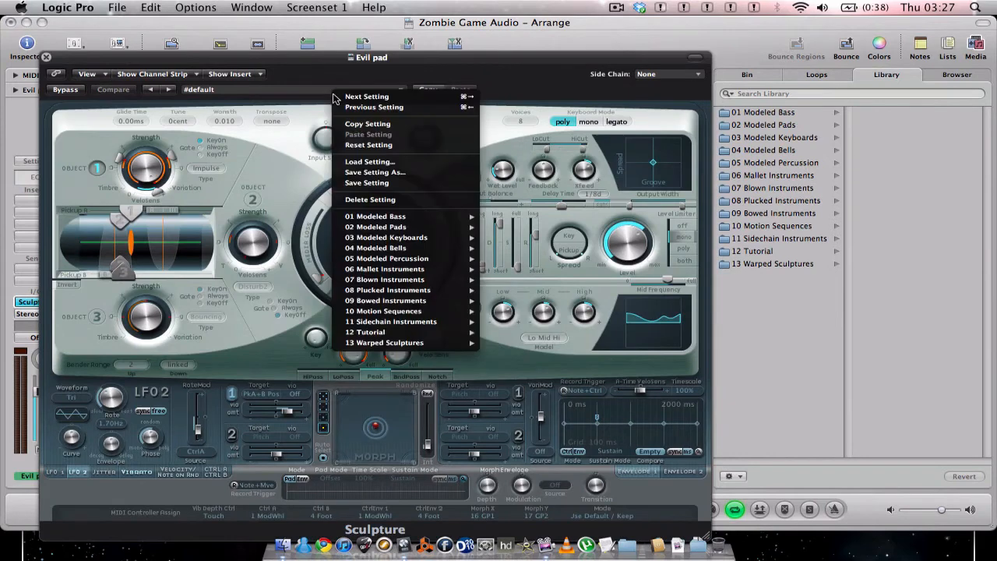
pyautogui.moveTo(397, 268)
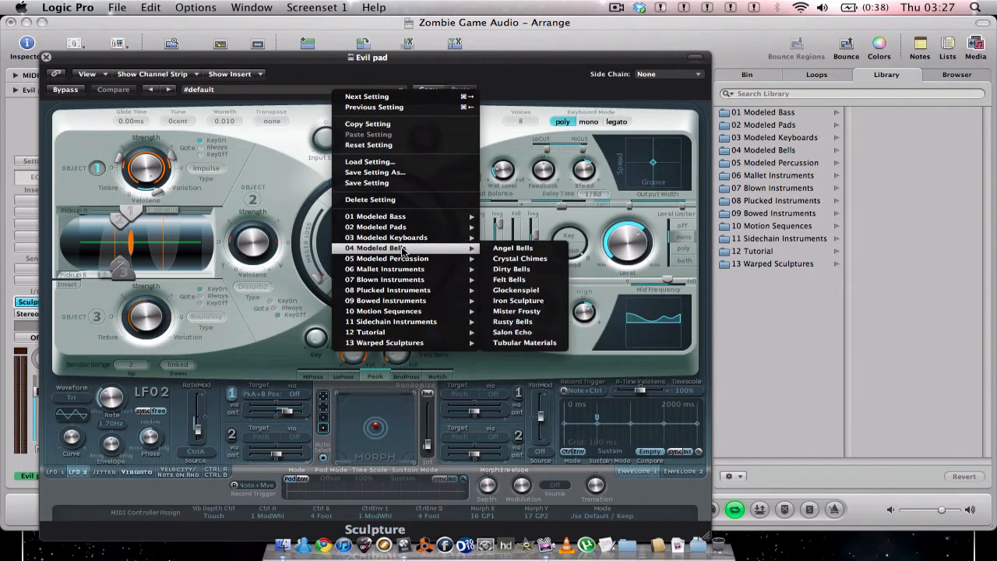
pyautogui.moveTo(419, 230)
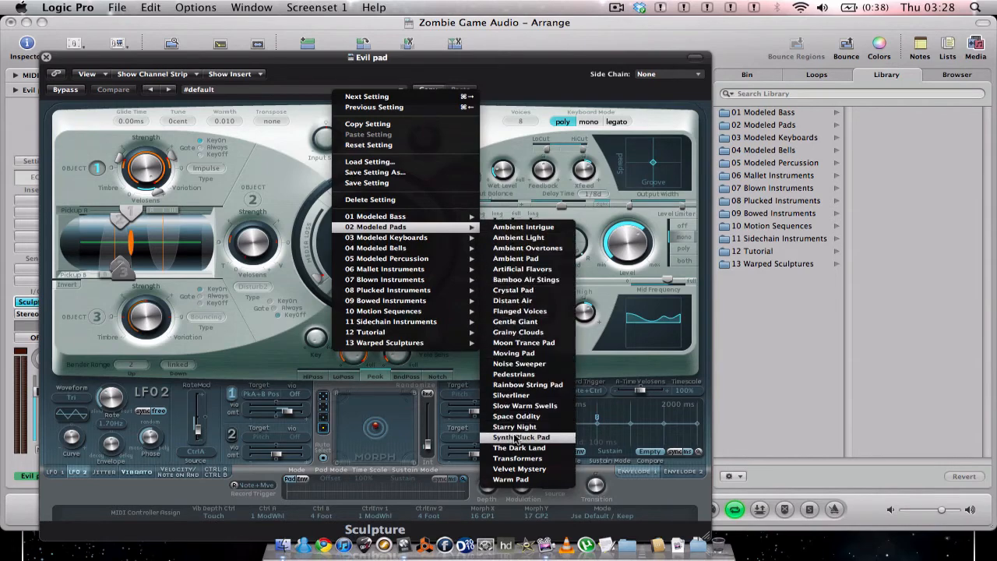
pyautogui.click(511, 450)
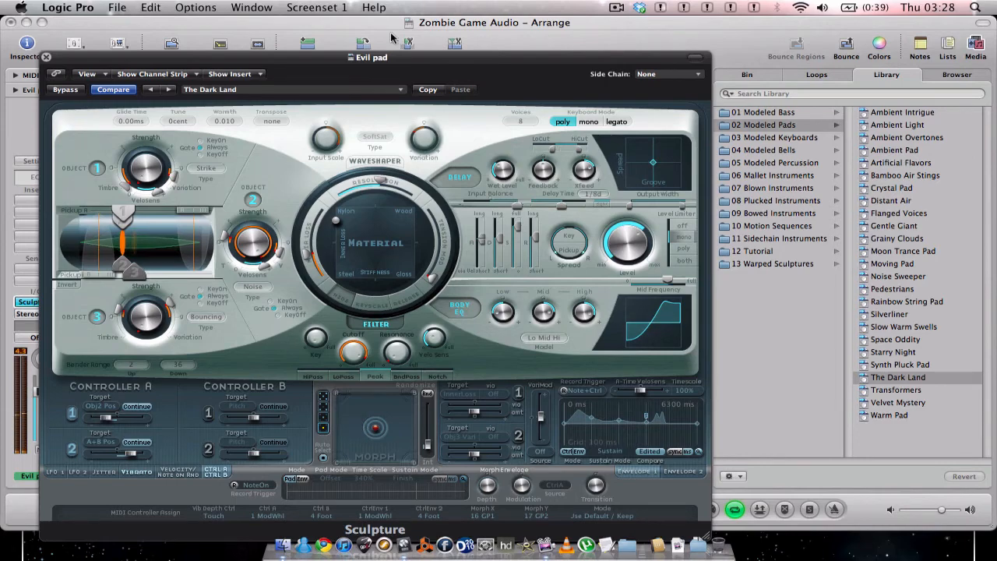
# Switch the Evil pad's Sculpture preset to Warm Pad from Modeled Pads
pyautogui.click(394, 89)
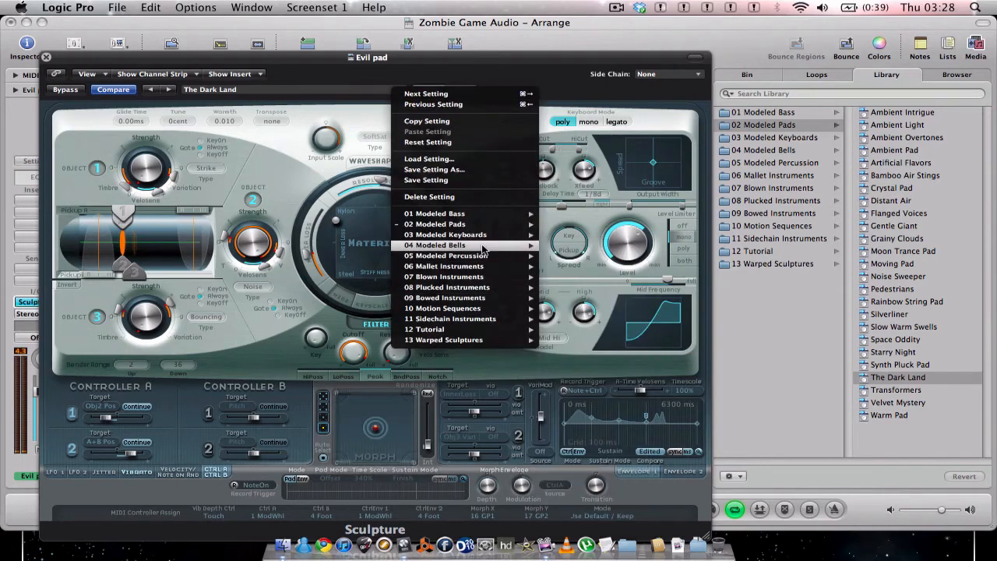
pyautogui.moveTo(497, 225)
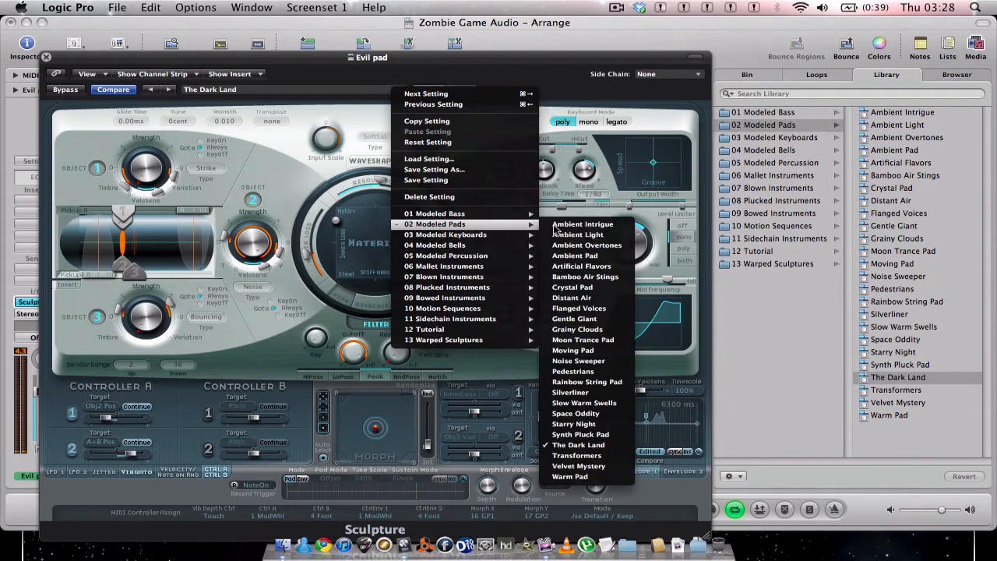
pyautogui.click(590, 476)
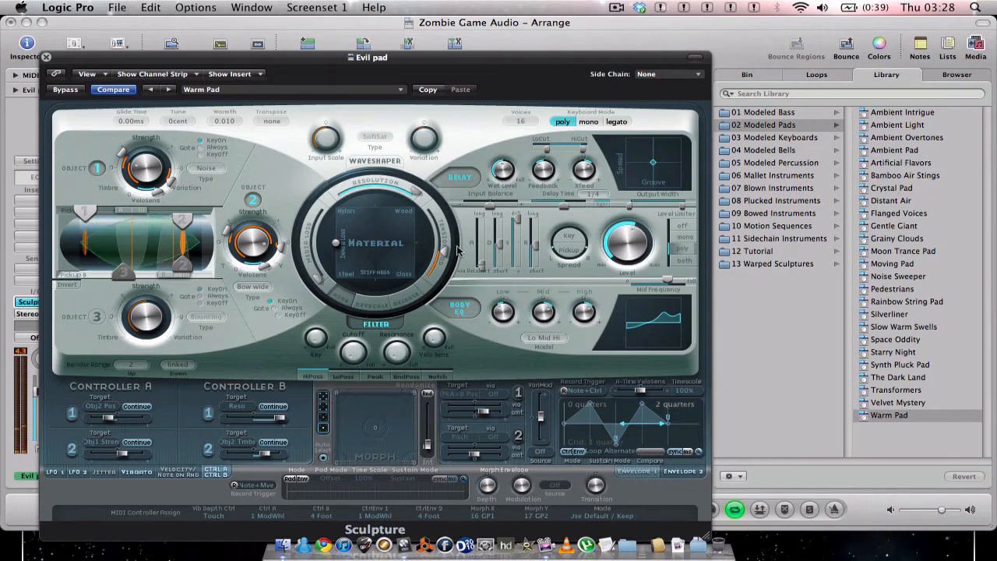
# Show the project notes in place of the media library
pyautogui.click(982, 53)
pyautogui.click(922, 45)
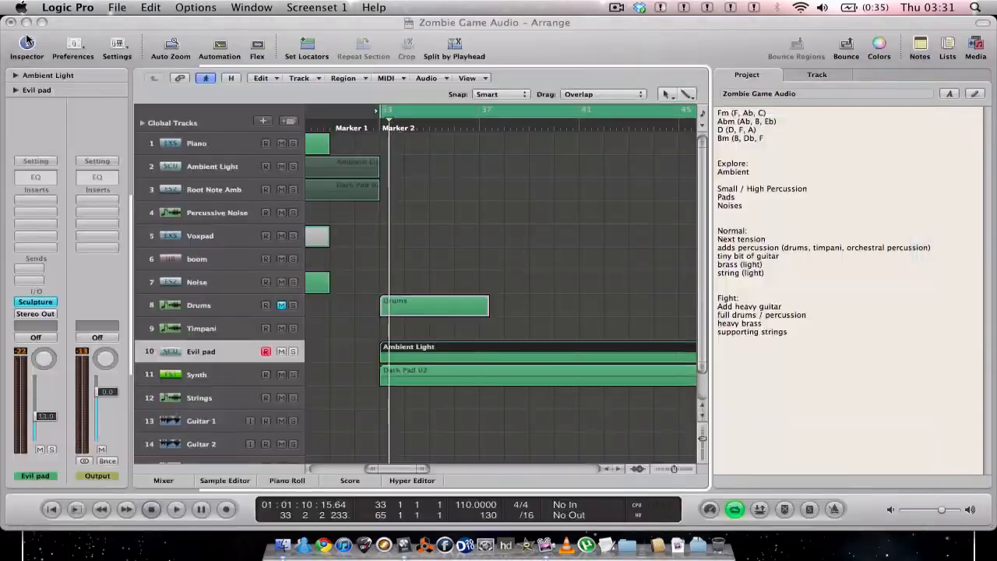
# Play the section and inspect the notes of the Evil pad's Ambient Light region in the Piano Roll
pyautogui.press('space')
pyautogui.press('super+6')
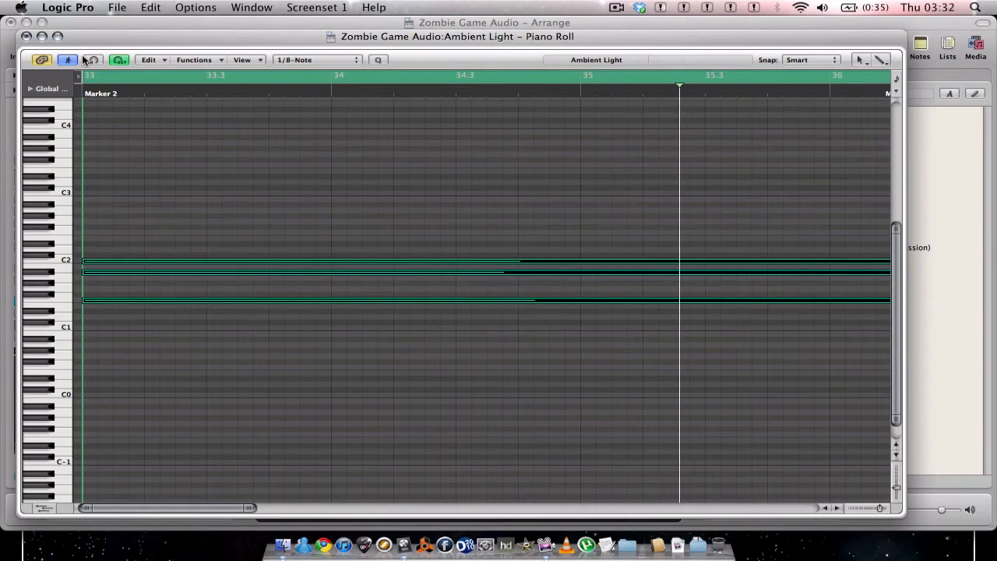
pyautogui.click(27, 36)
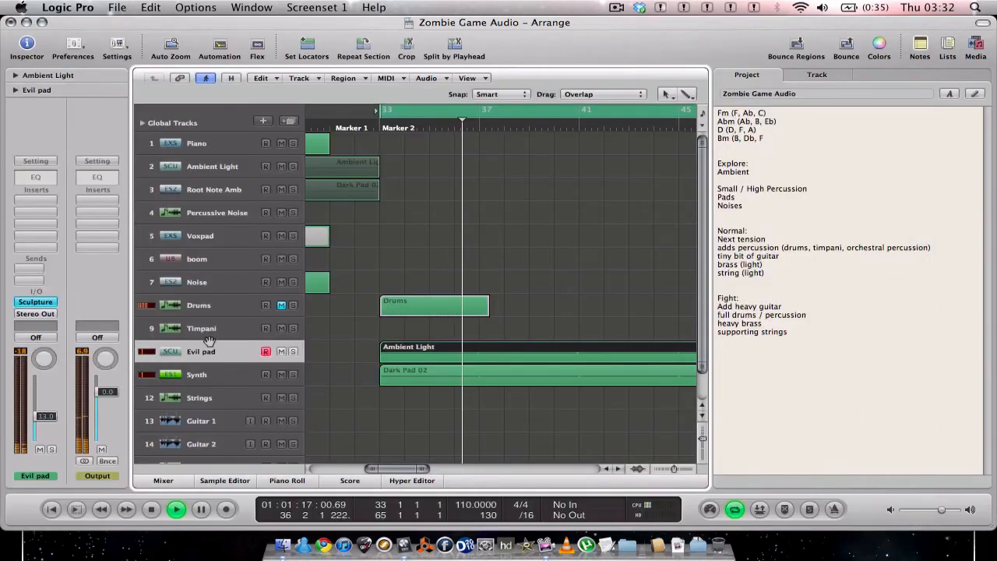
# Reopen the Evil pad's Sculpture instrument and play the track soloed from bar 33
pyautogui.click(26, 302)
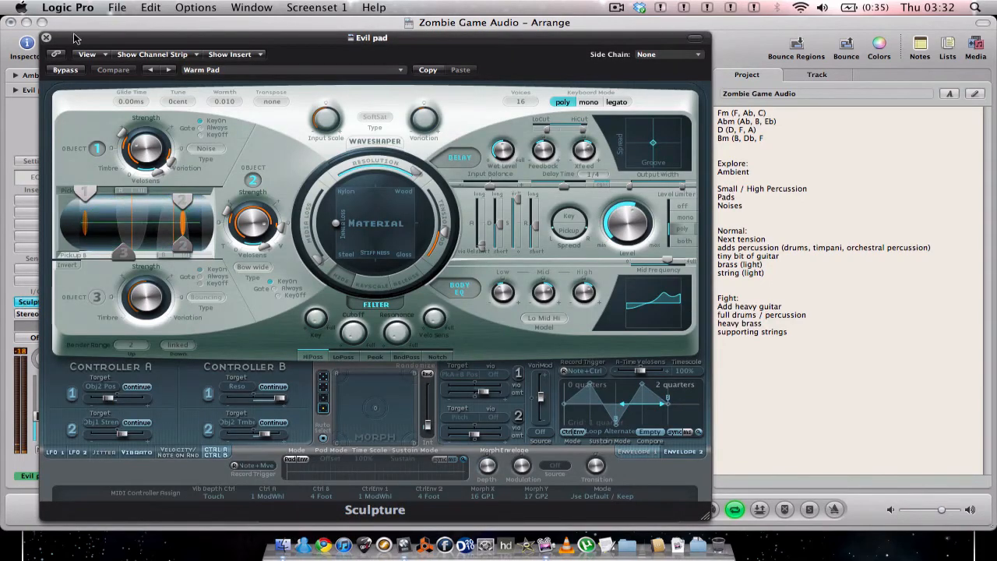
pyautogui.moveTo(97, 41); pyautogui.dragTo(573, 26)
pyautogui.click(293, 351)
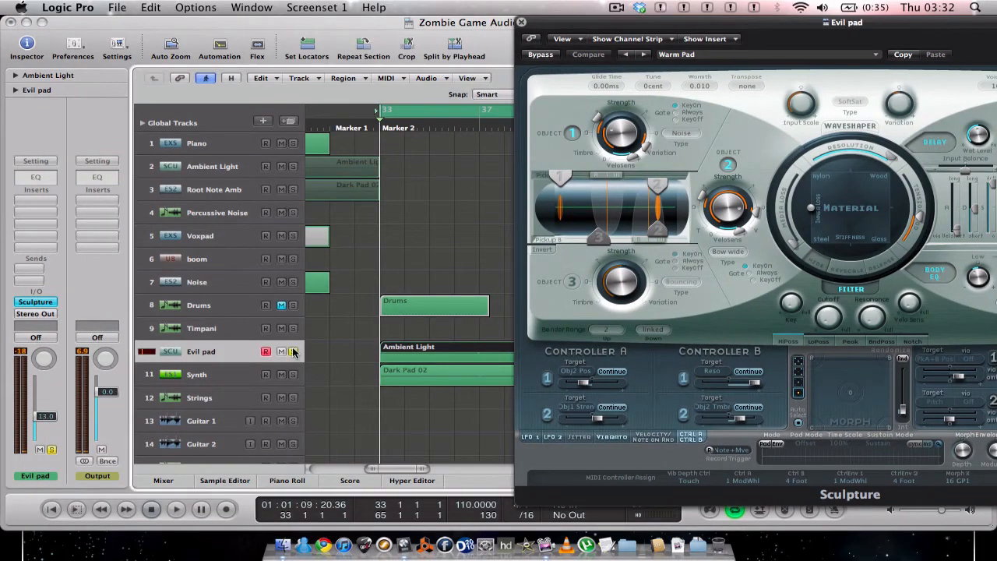
pyautogui.press('space')
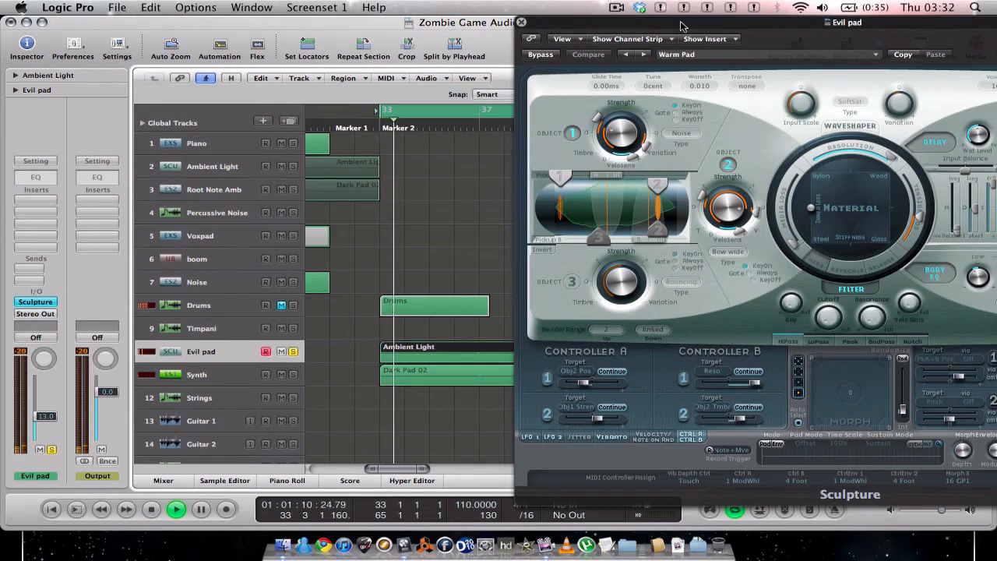
pyautogui.moveTo(693, 14); pyautogui.dragTo(222, 7)
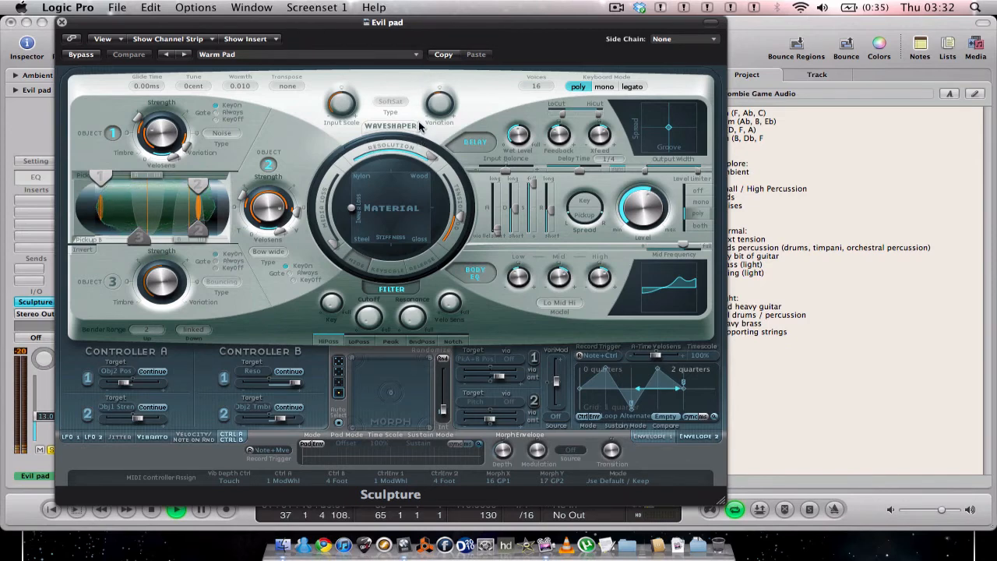
# Load the Fat Groove preset from Sculpture's Motion Sequences on the Evil pad and audition it
pyautogui.click(353, 53)
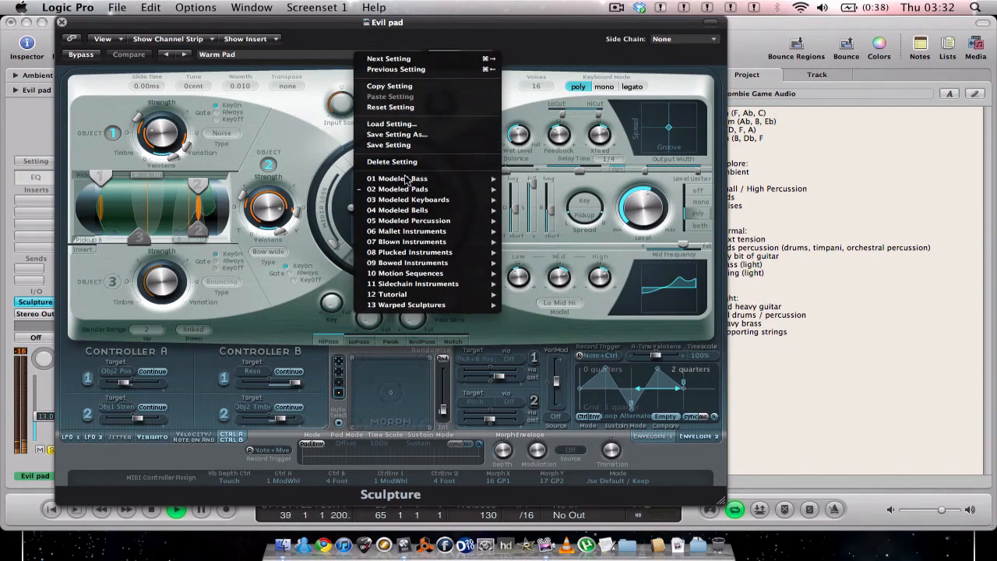
pyautogui.moveTo(405, 181)
pyautogui.moveTo(415, 206)
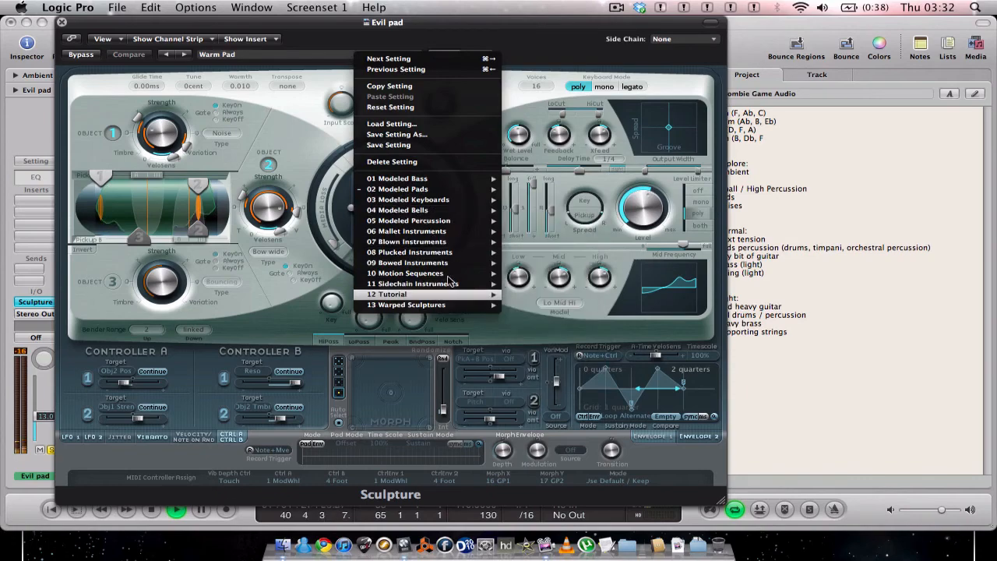
pyautogui.moveTo(453, 280)
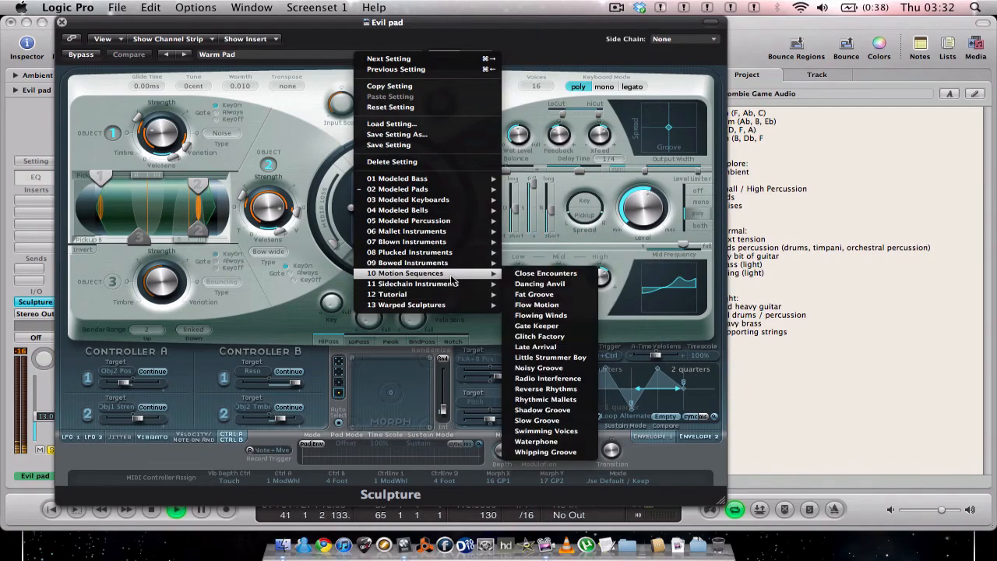
pyautogui.click(545, 302)
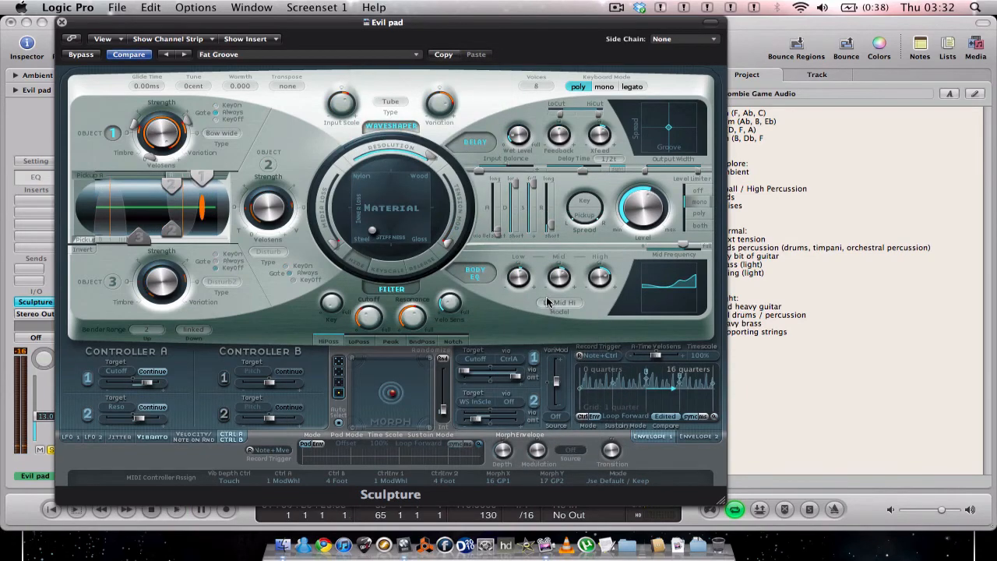
pyautogui.press('space')
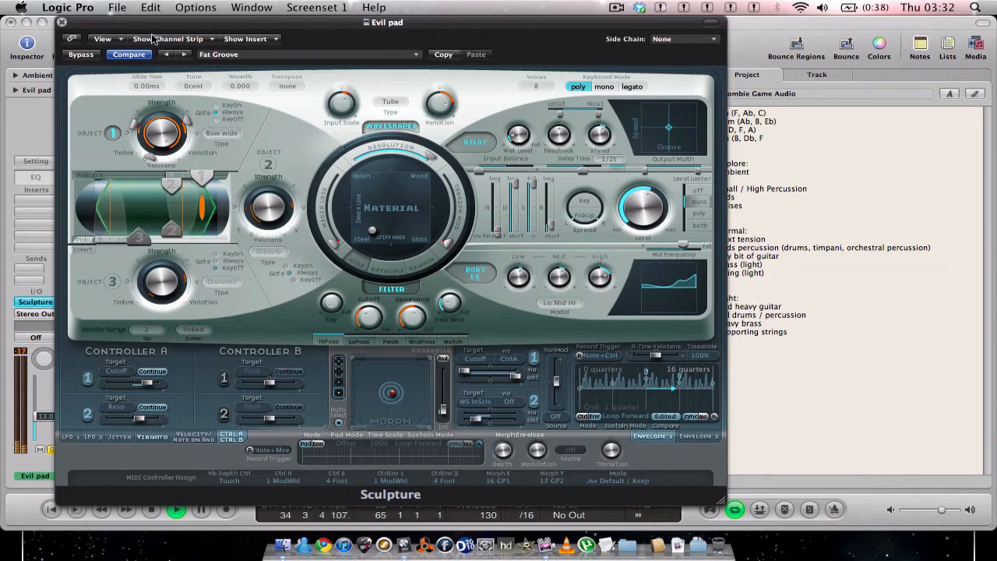
# Close the Sculpture instrument, take the Evil pad out of solo and play it with the other tracks
pyautogui.click(61, 22)
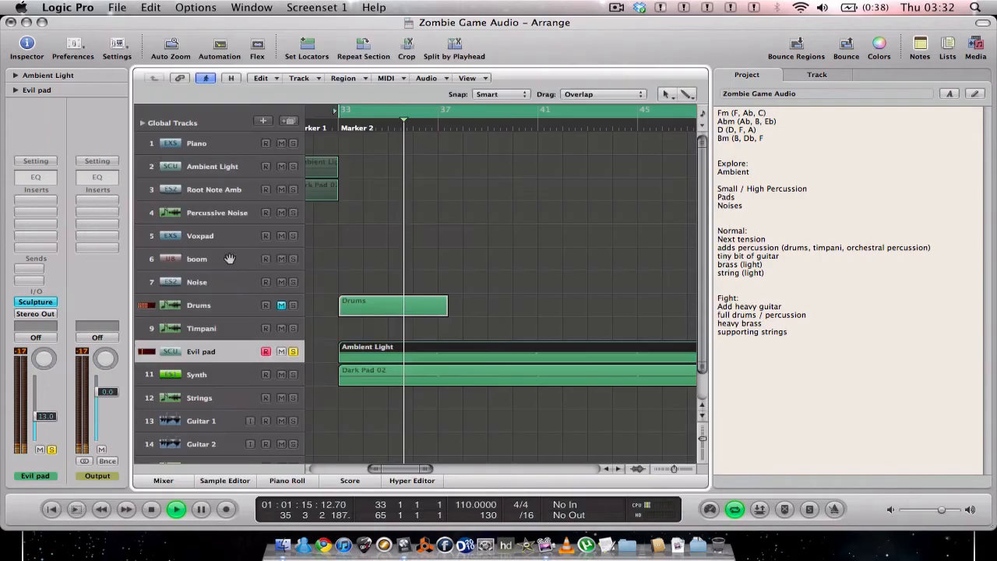
pyautogui.click(293, 353)
pyautogui.press('space')
pyautogui.press('space')
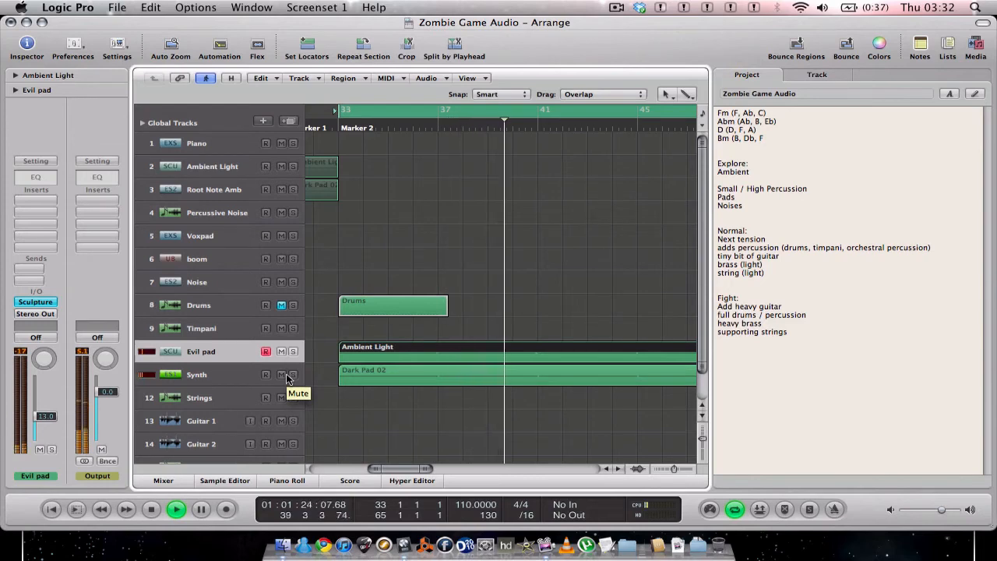
# Lower the Synth track's volume to -8.2 dB while checking its balance against the Evil pad in playback
pyautogui.click(216, 379)
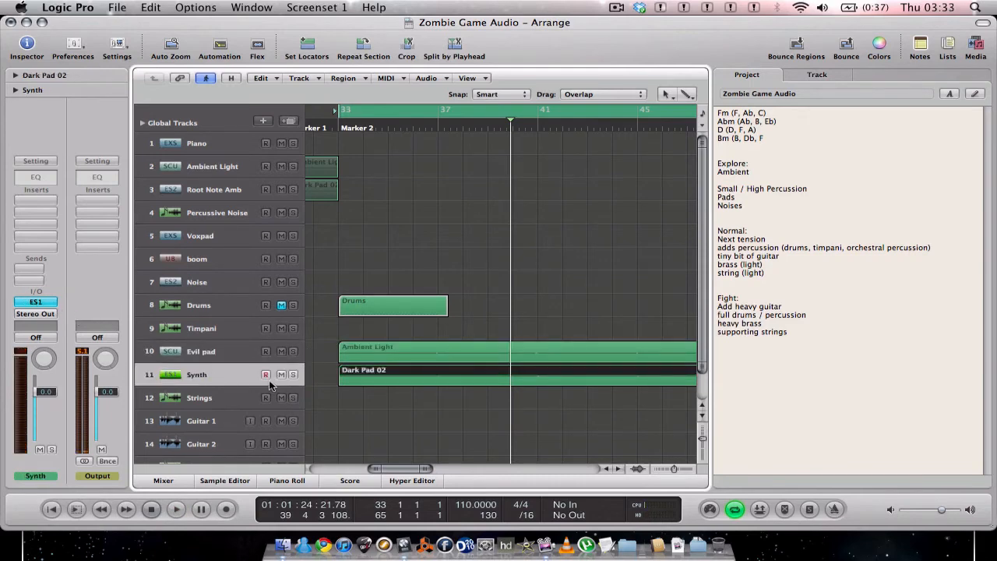
pyautogui.click(225, 355)
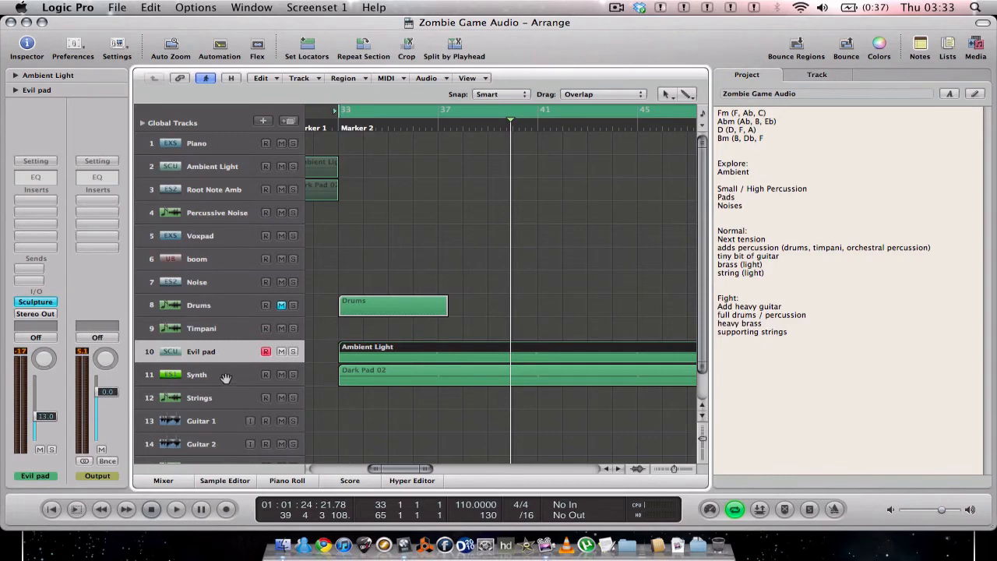
pyautogui.click(223, 377)
pyautogui.moveTo(46, 390); pyautogui.dragTo(49, 412)
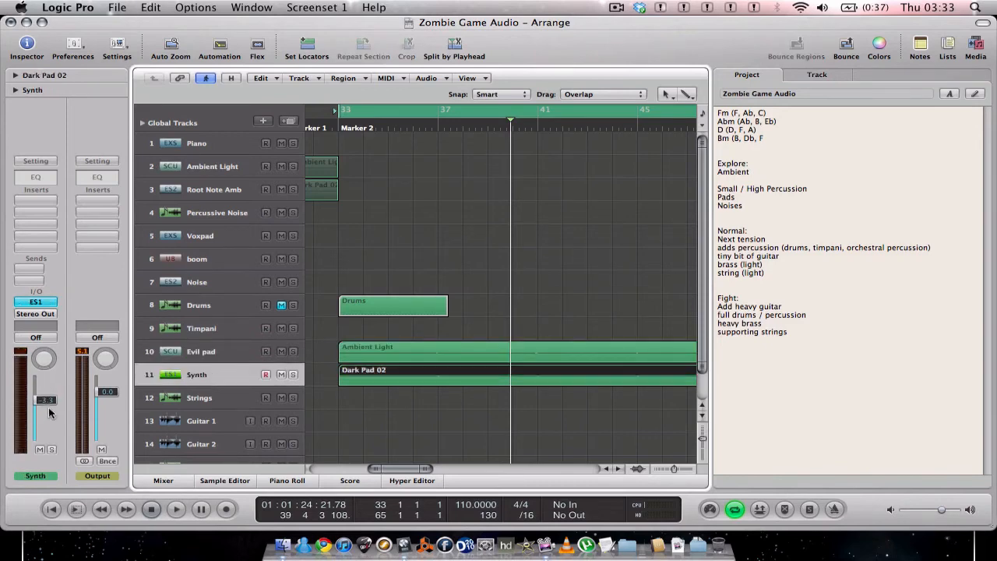
pyautogui.press('space')
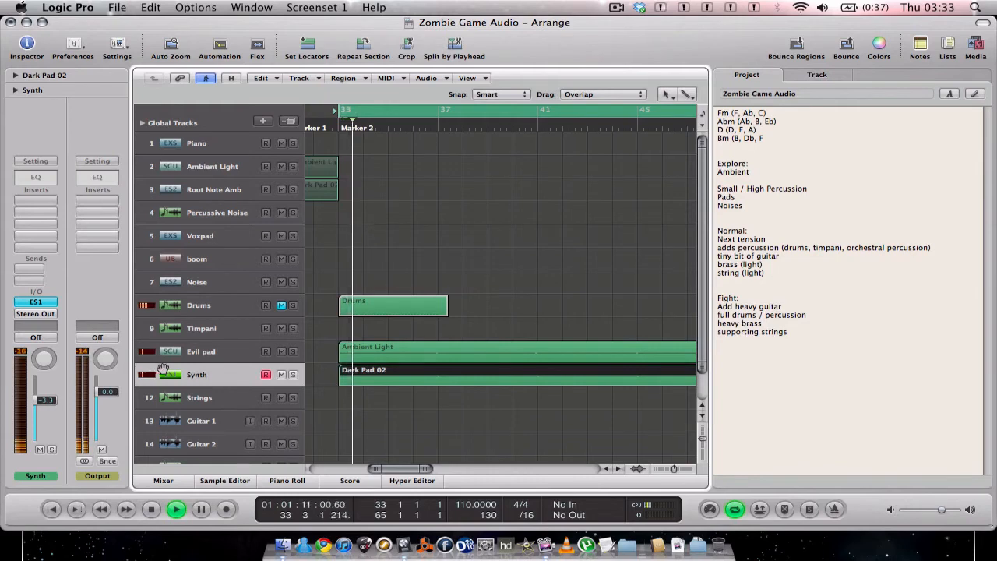
pyautogui.moveTo(46, 400); pyautogui.dragTo(47, 423)
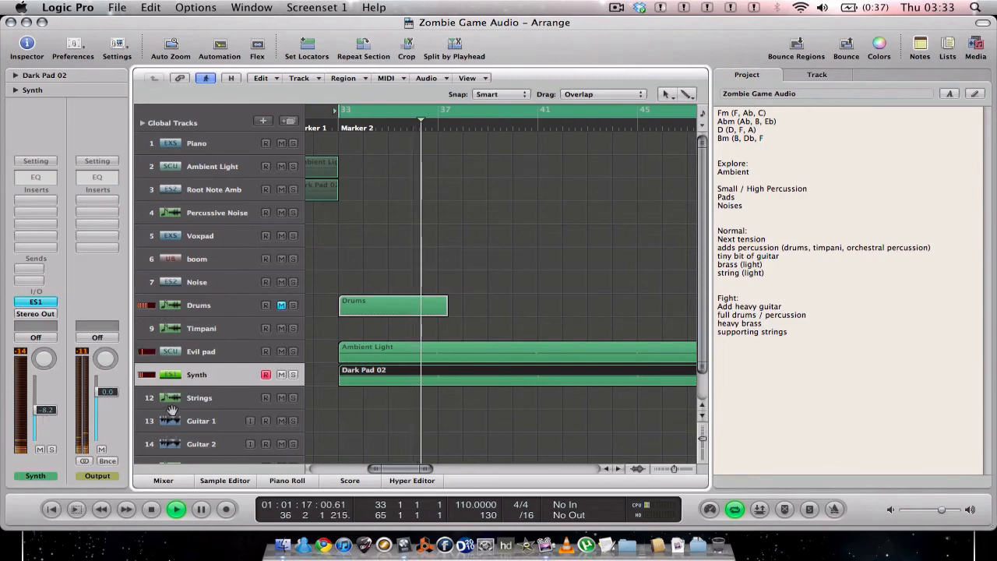
pyautogui.press('space')
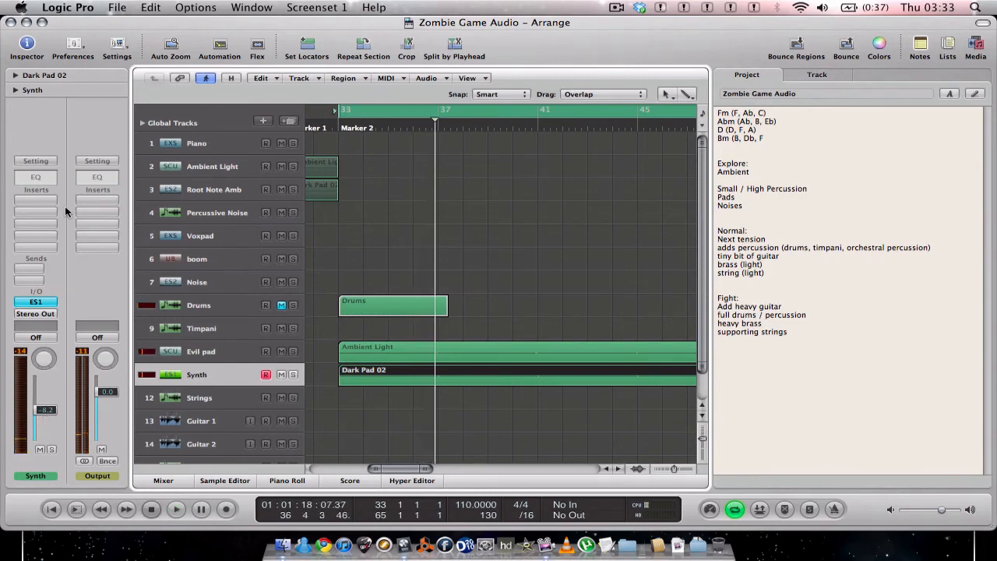
# Insert an AutoFilter effect on the Synth track with the Stereo Rhythm preset and play the result
pyautogui.click(32, 198)
pyautogui.moveTo(80, 285)
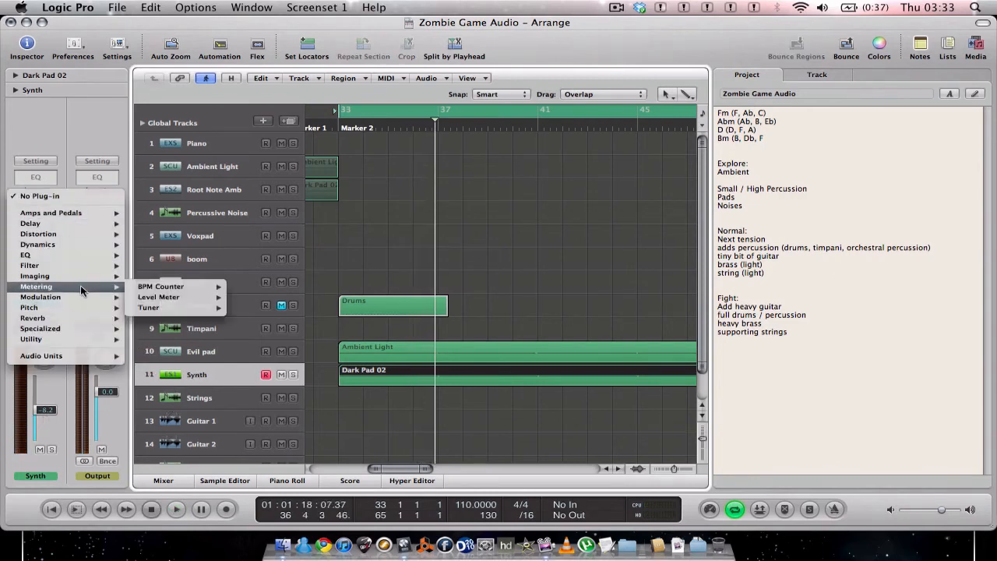
pyautogui.moveTo(179, 389)
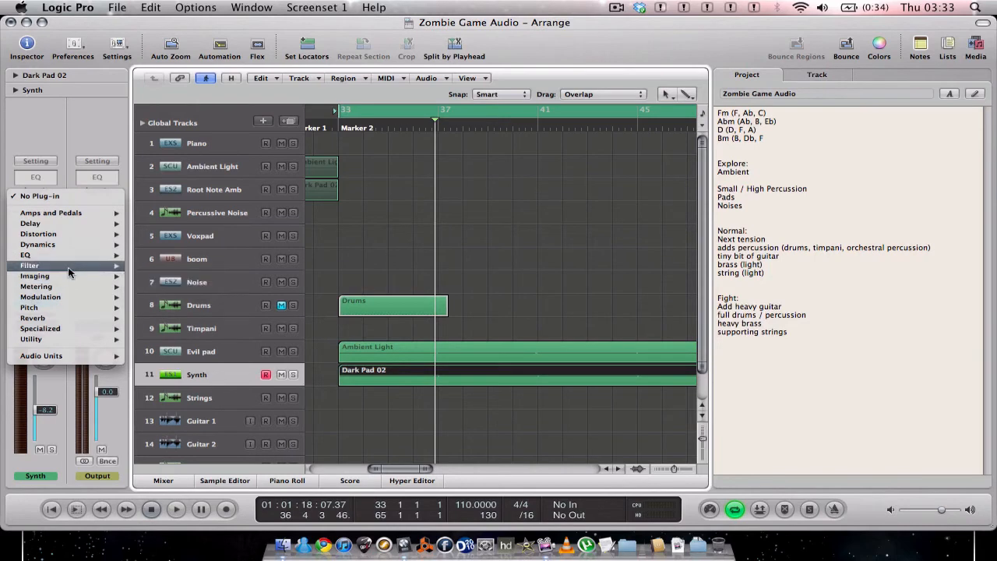
pyautogui.click(180, 266)
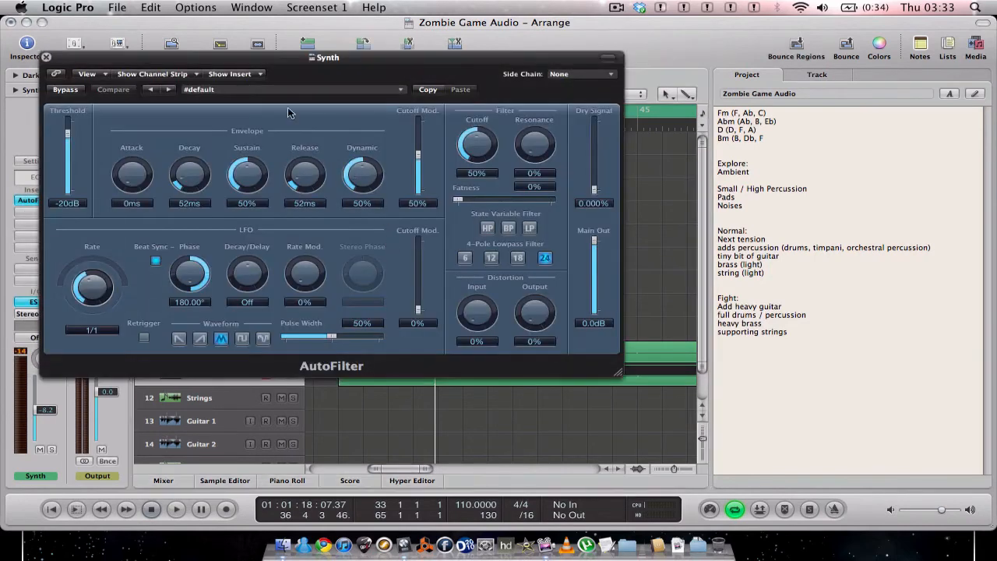
pyautogui.click(302, 91)
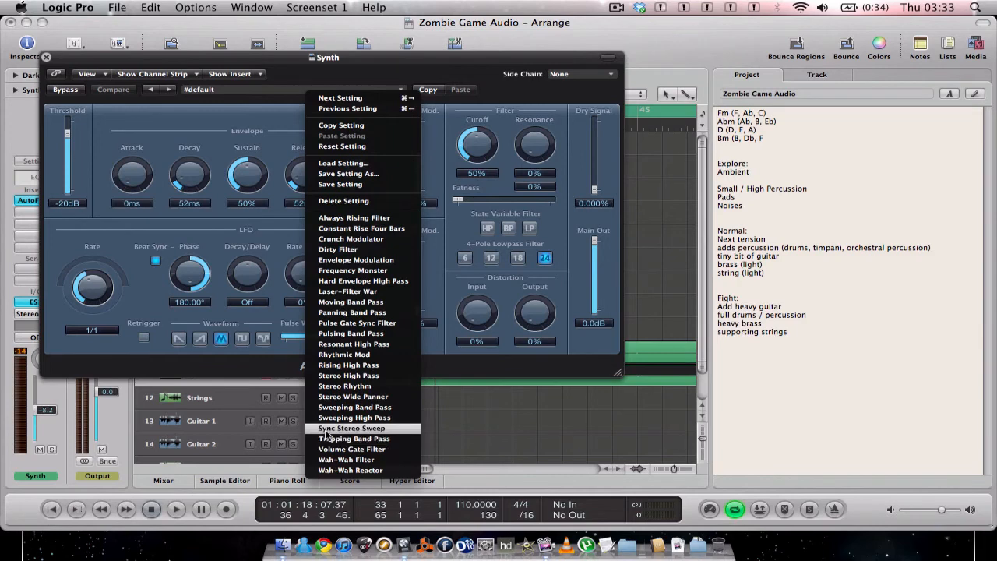
pyautogui.click(343, 386)
pyautogui.press('space')
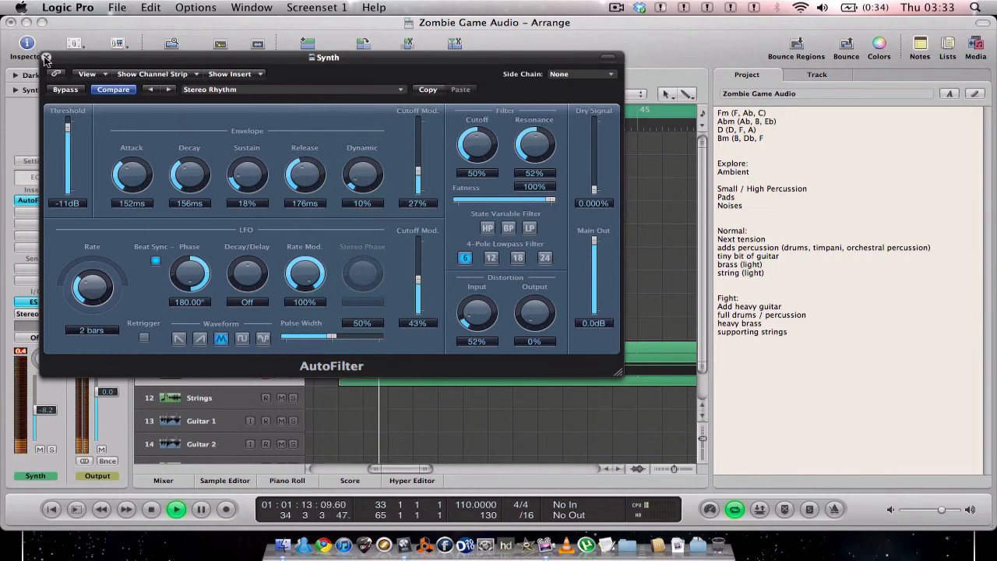
# Lower the Synth track's volume to -17.2 dB and recheck its AutoFilter settings during playback
pyautogui.click(46, 58)
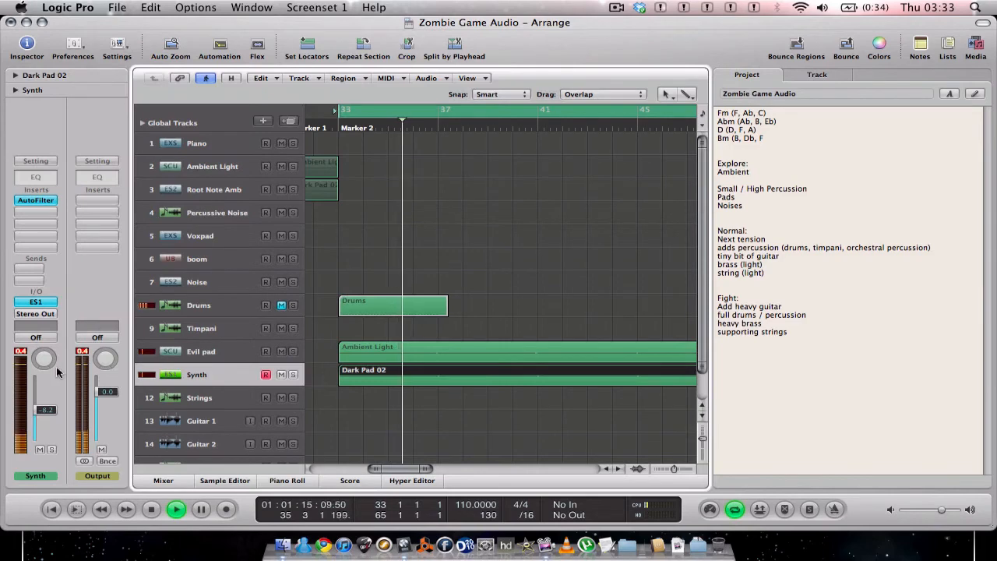
pyautogui.moveTo(34, 409); pyautogui.dragTo(34, 421)
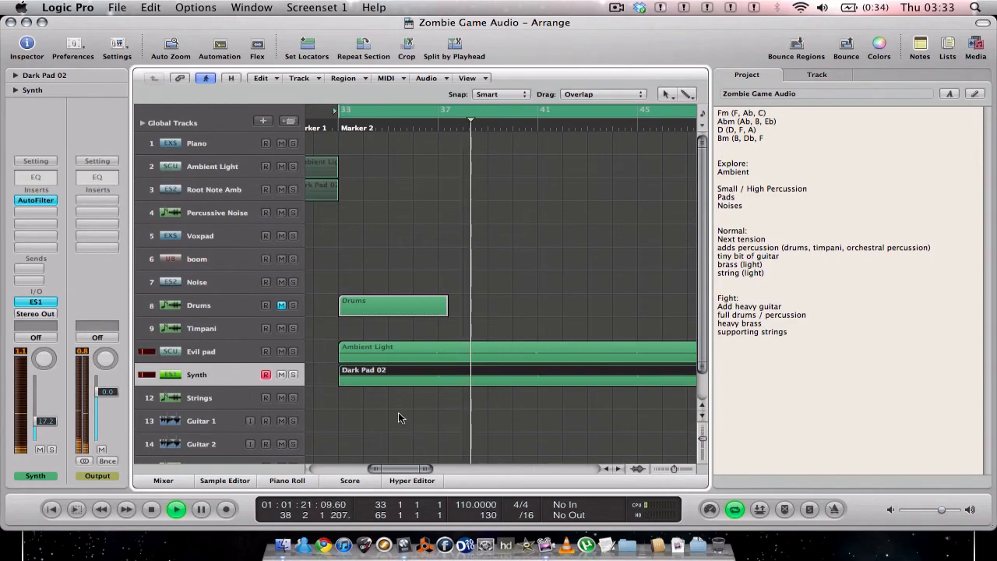
pyautogui.click(46, 201)
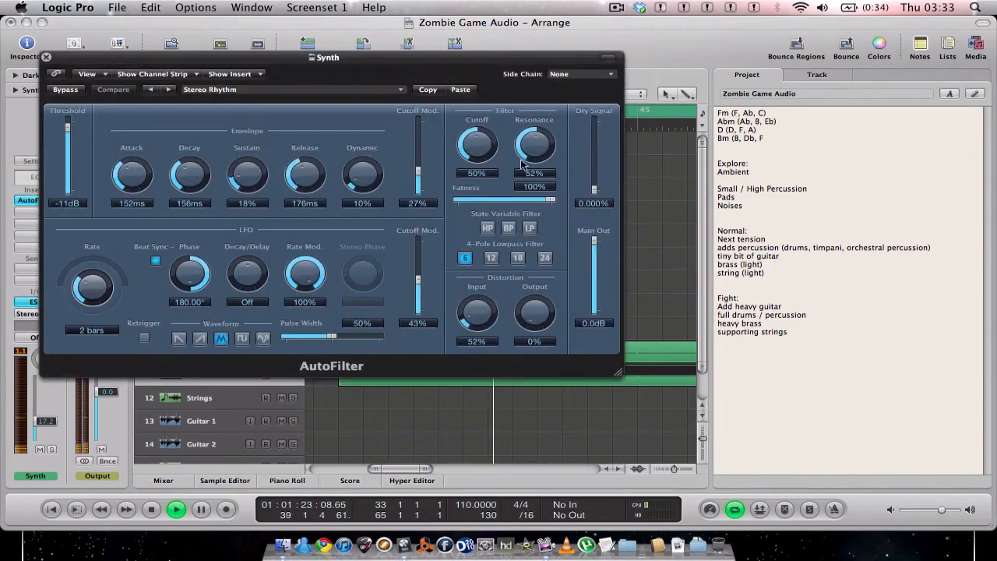
pyautogui.moveTo(597, 251); pyautogui.dragTo(596, 253)
pyautogui.click(46, 58)
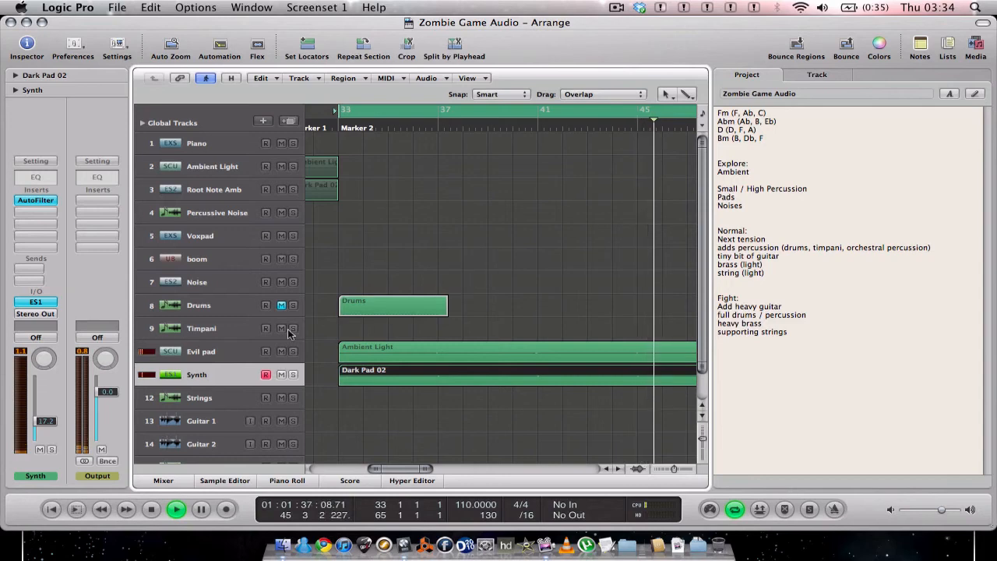
# Select the Timpani track and stop playback
pyautogui.click(179, 331)
pyautogui.press('space')
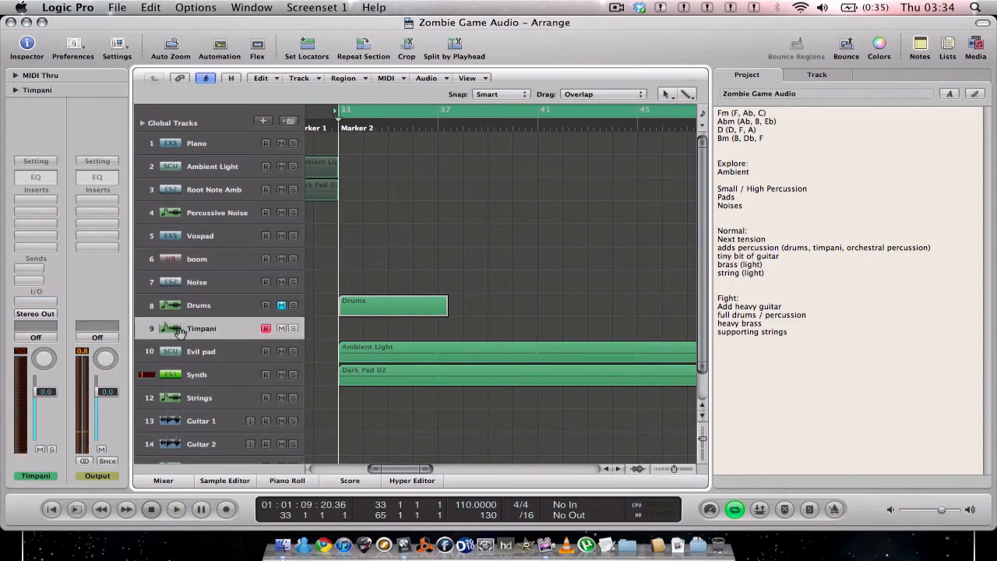
pyautogui.click(37, 302)
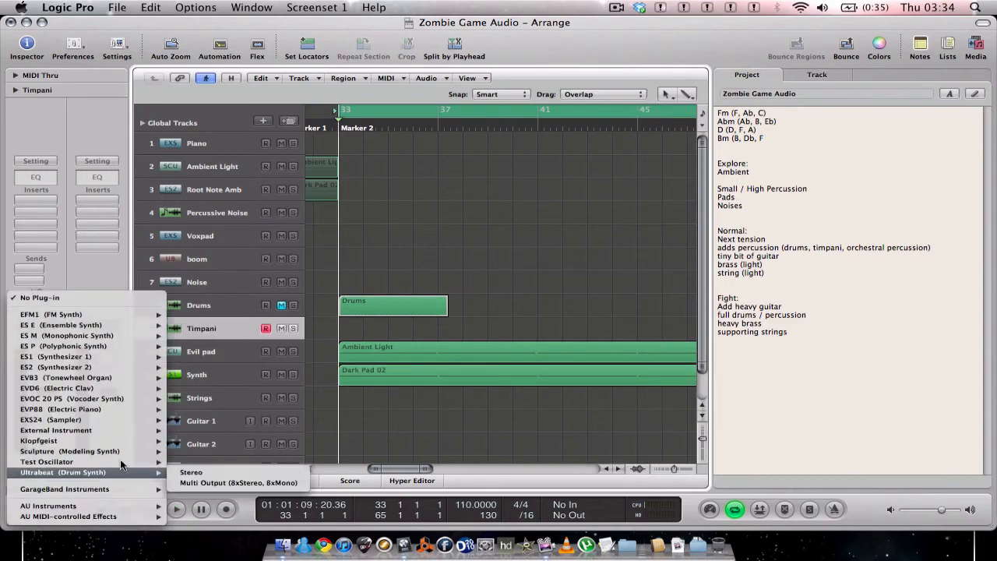
pyautogui.moveTo(123, 433)
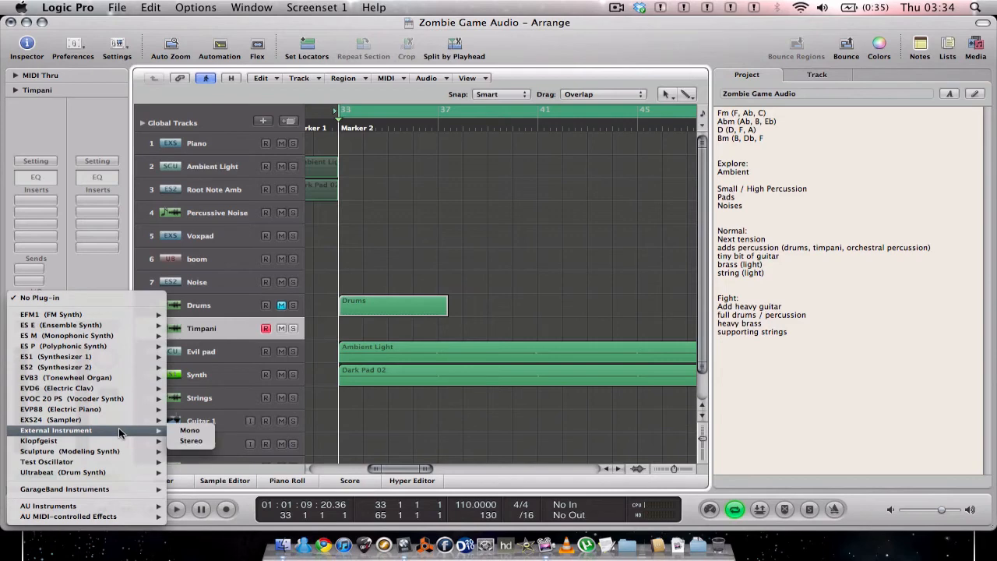
pyautogui.click(200, 442)
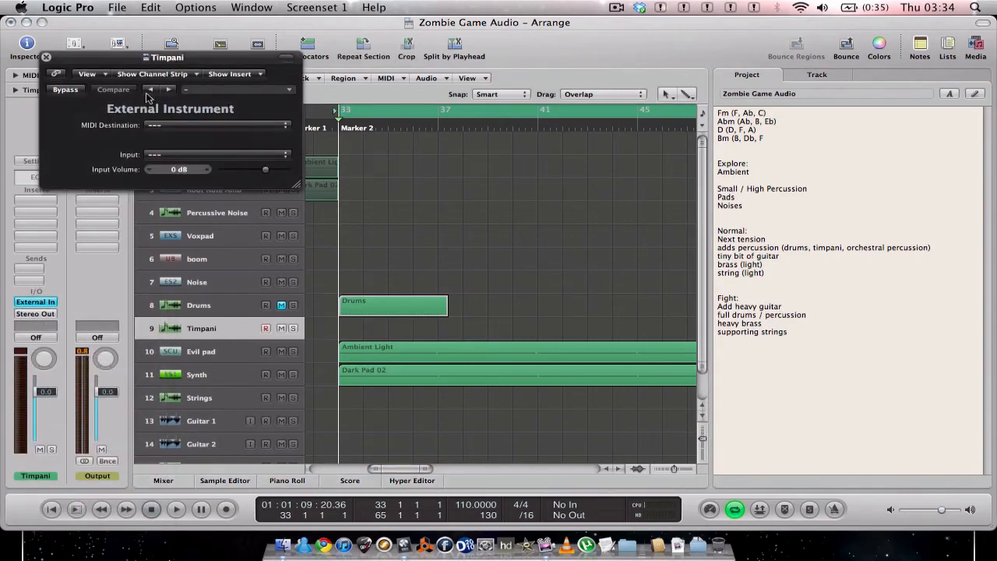
pyautogui.click(46, 57)
# Load a stereo EXS24 sampler on the Timpani track and close the media area to widen the arrangement
pyautogui.click(34, 303)
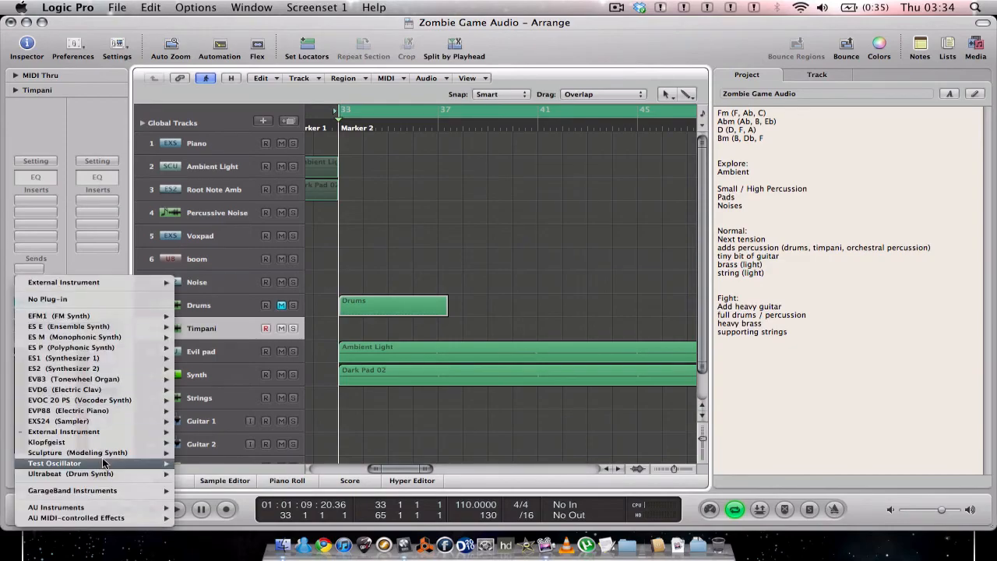
pyautogui.moveTo(115, 421)
pyautogui.click(205, 430)
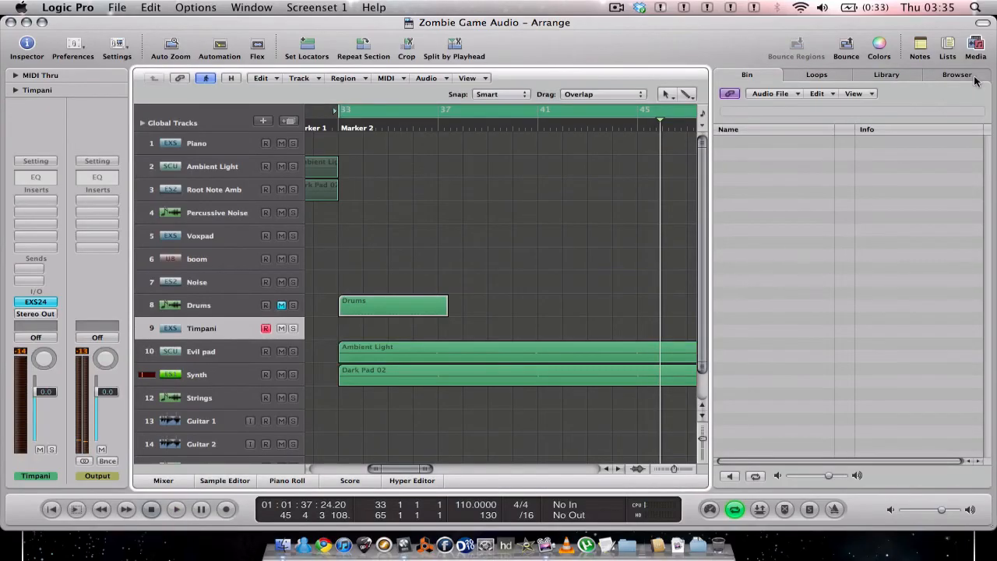
pyautogui.click(975, 46)
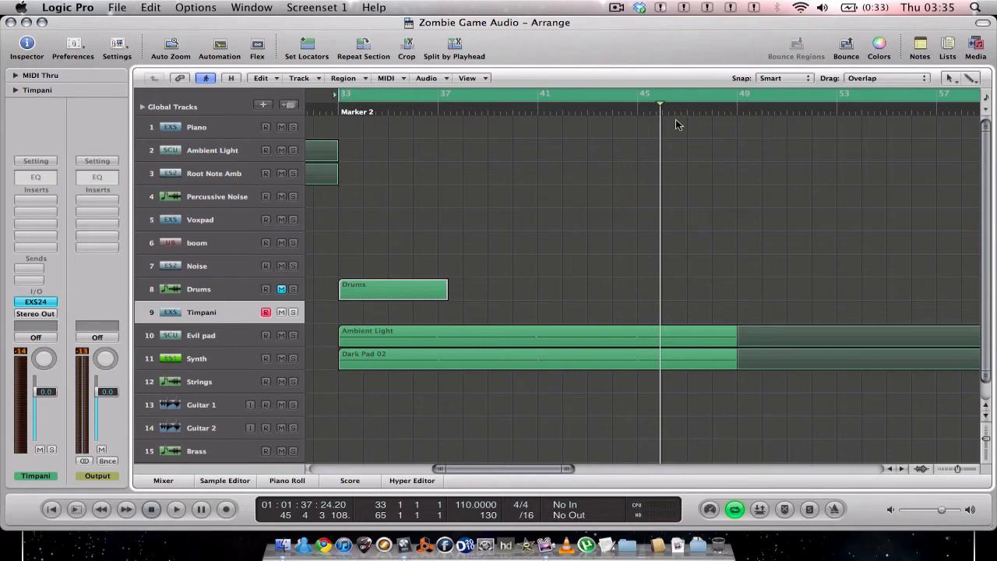
# Unmute the Drums track, return to bar 33 and briefly view the Drums region's notes in the Score editor
pyautogui.click(208, 293)
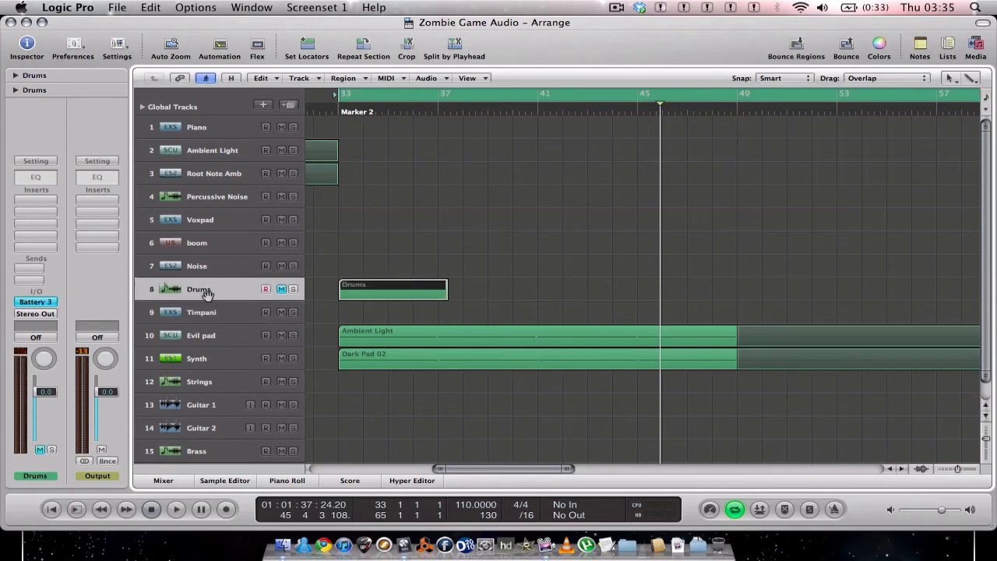
pyautogui.click(280, 290)
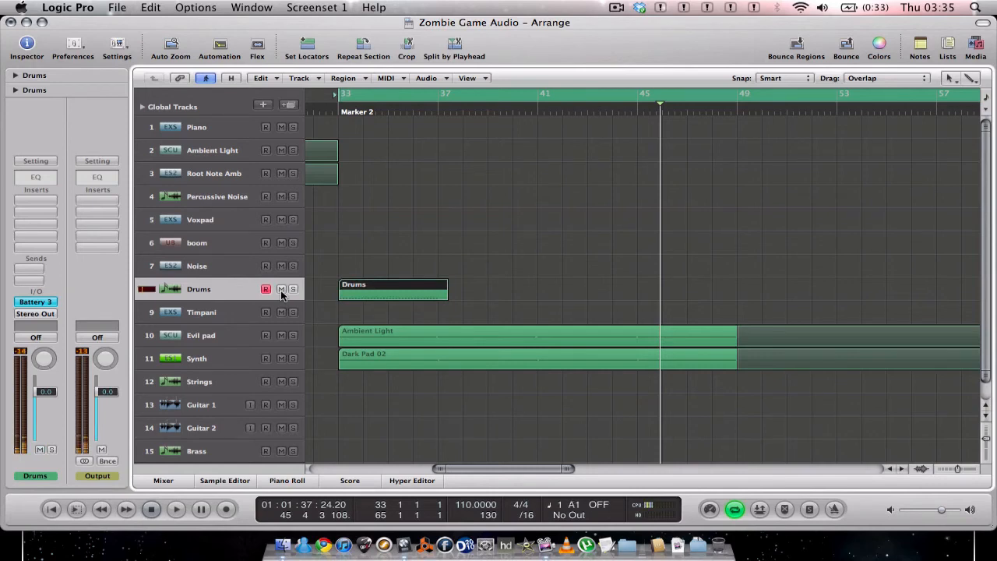
pyautogui.press('Return')
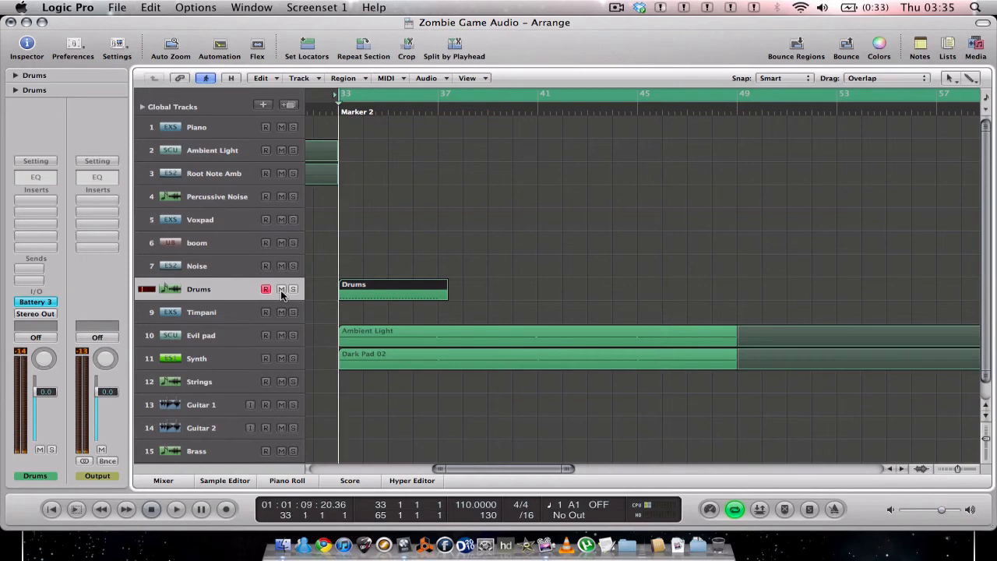
pyautogui.press('n')
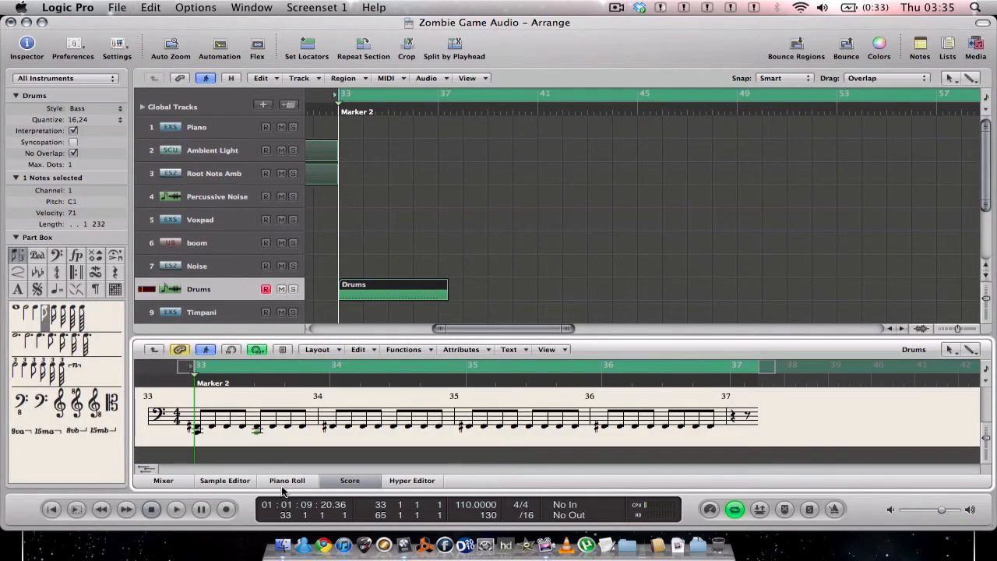
pyautogui.click(347, 481)
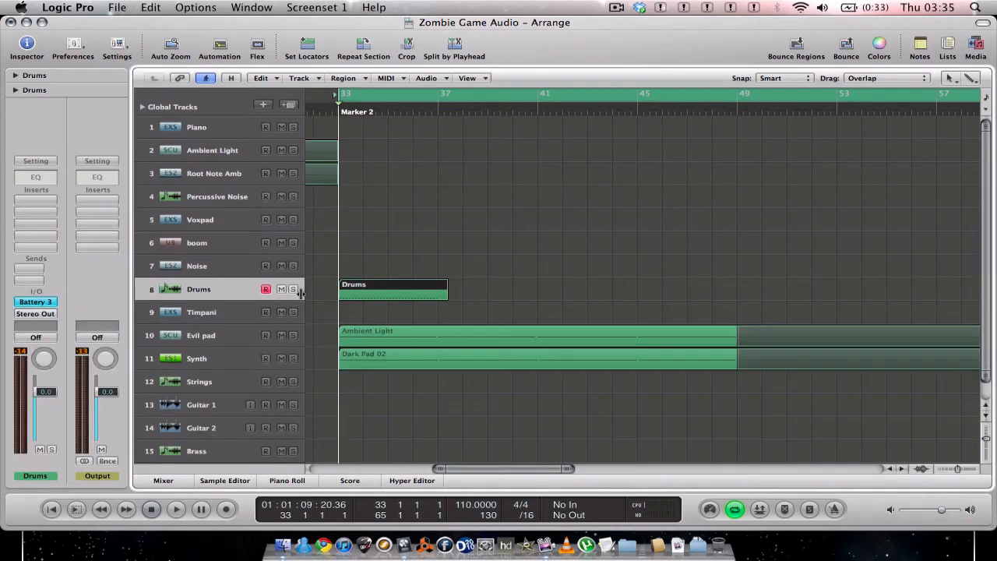
# Mute the Drums region and play the section from bar 33 while trying out live notes on the Drums track
pyautogui.press('m')
pyautogui.press('Return')
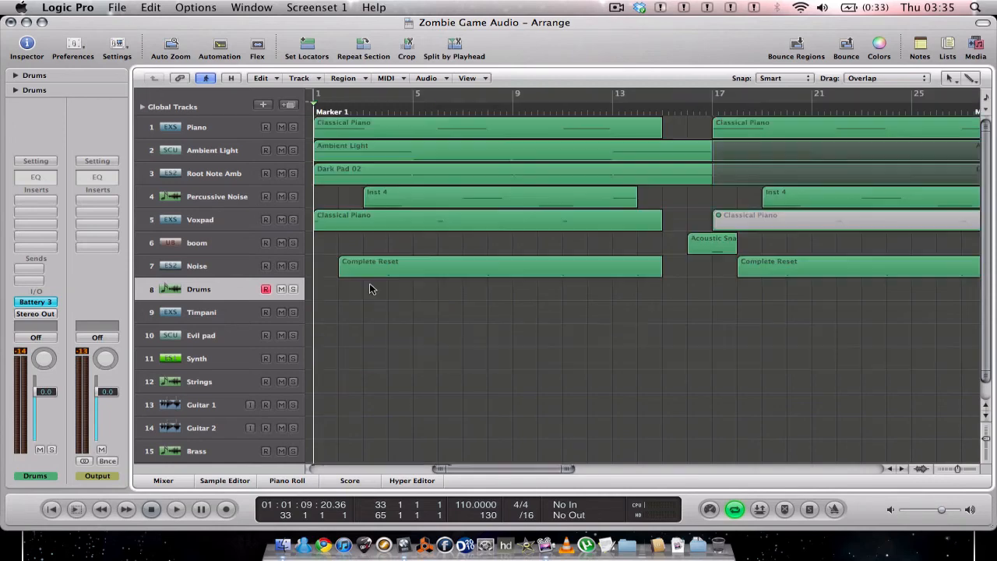
pyautogui.press('space')
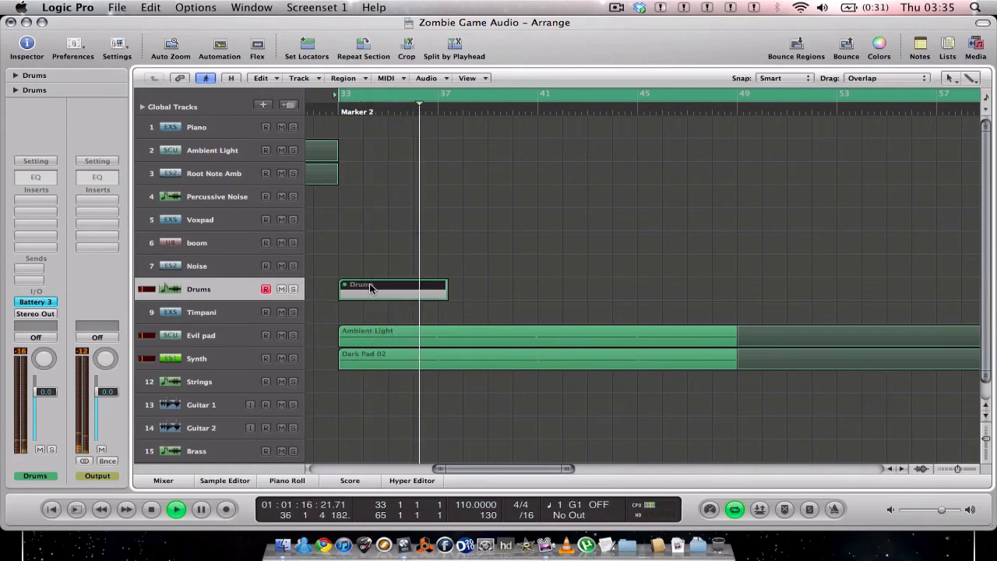
pyautogui.press('space')
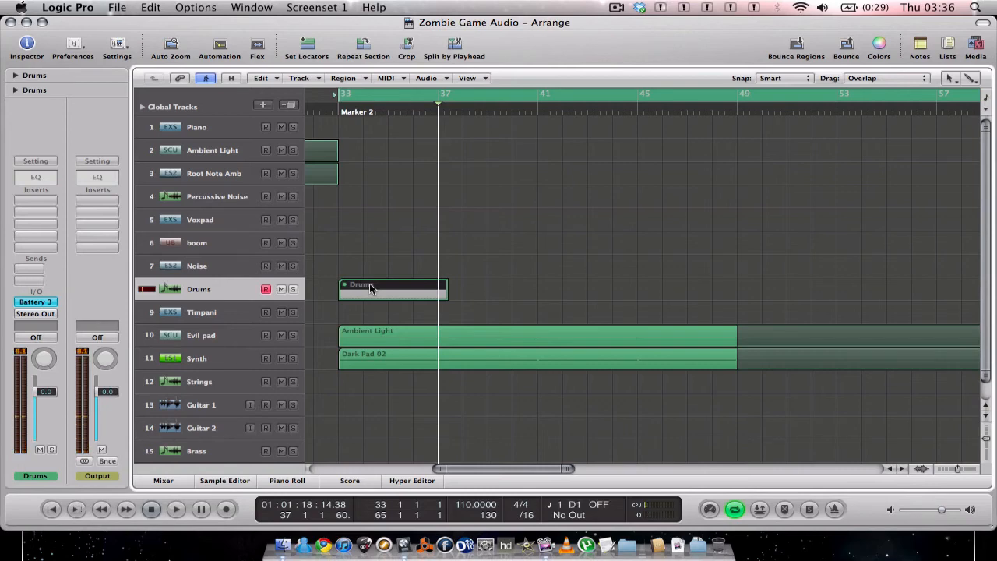
# Insert an EXS24 sampler on the Strings track and close the Timpani instrument window
pyautogui.scroll(-1, 279, 362)
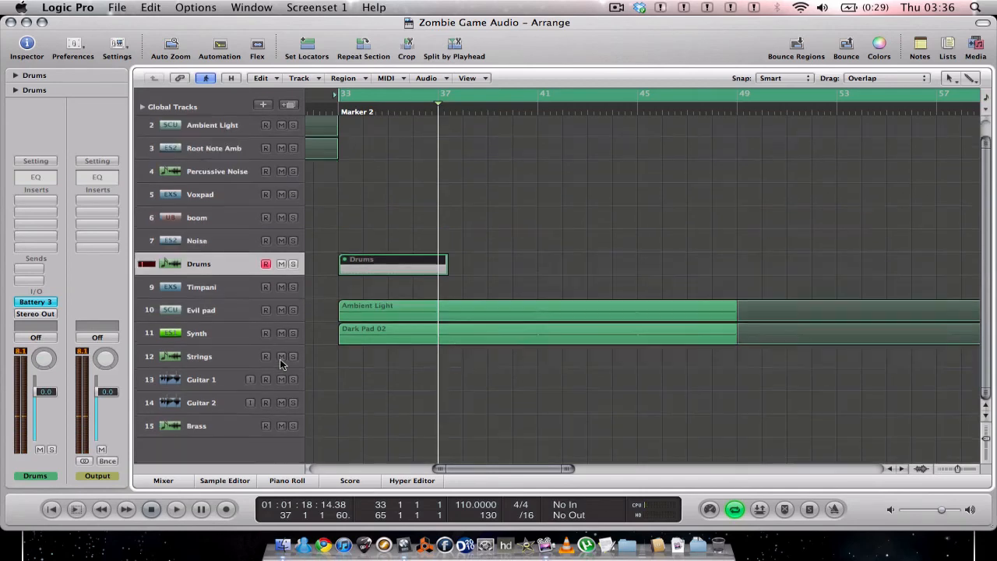
pyautogui.click(218, 350)
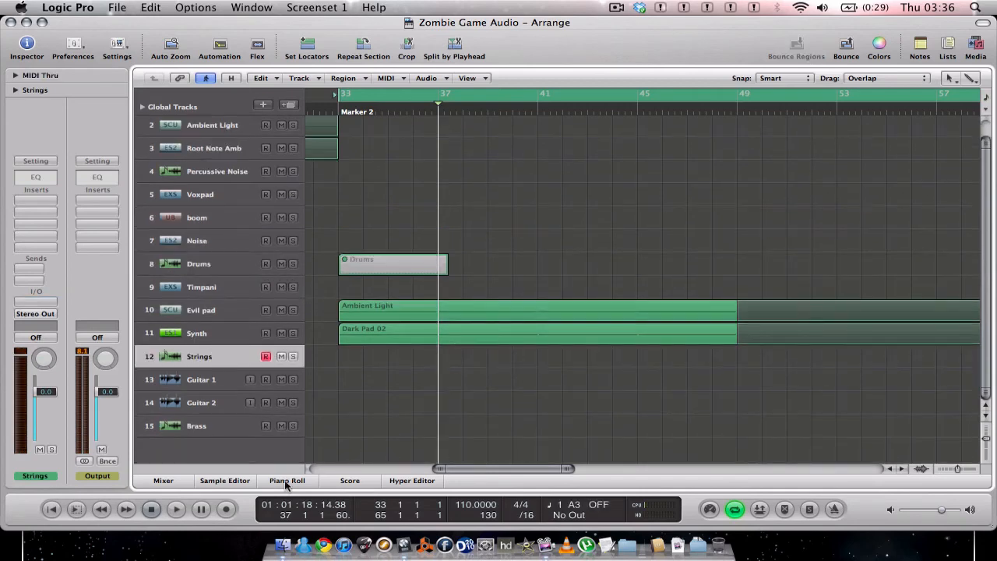
pyautogui.click(44, 303)
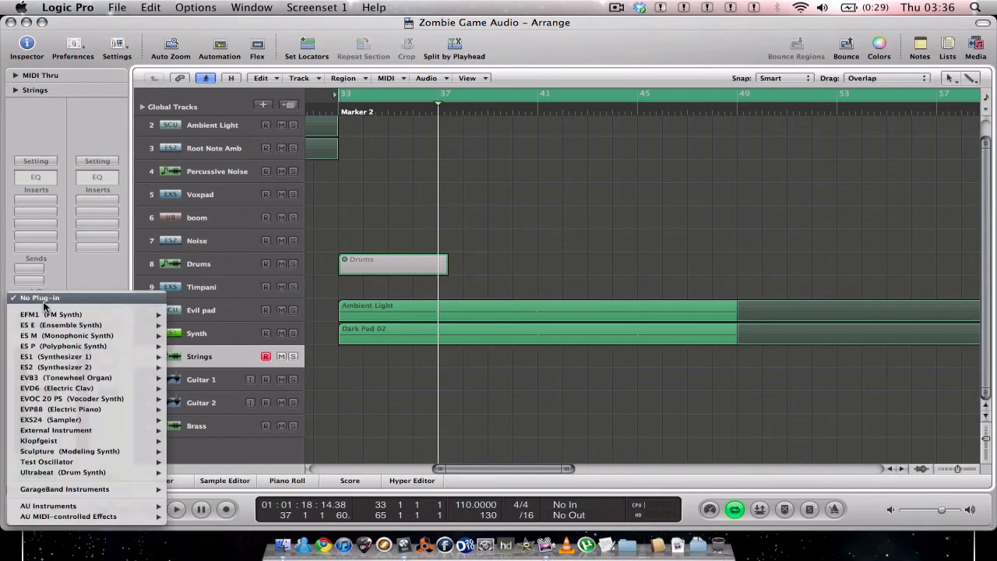
pyautogui.moveTo(110, 327)
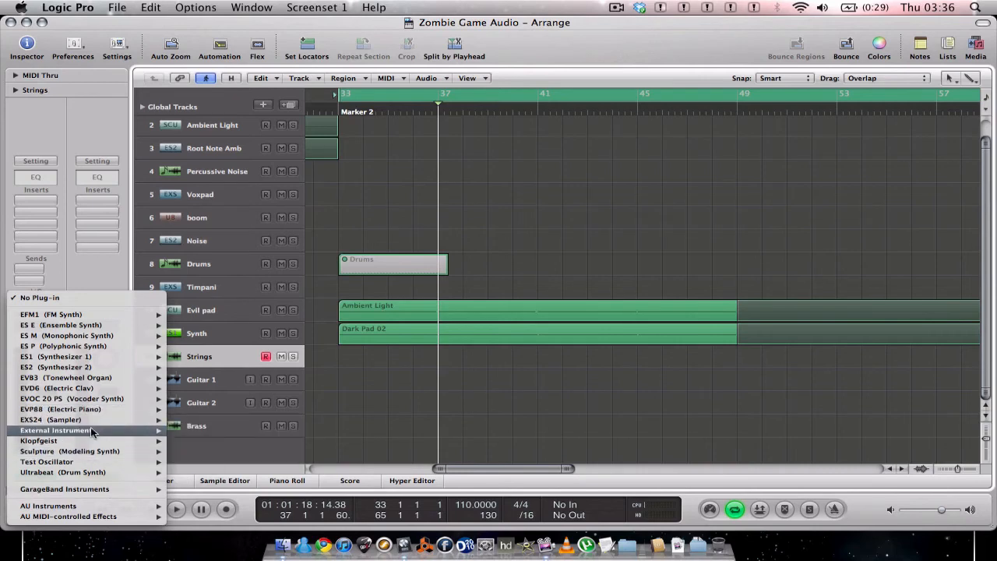
pyautogui.moveTo(94, 419)
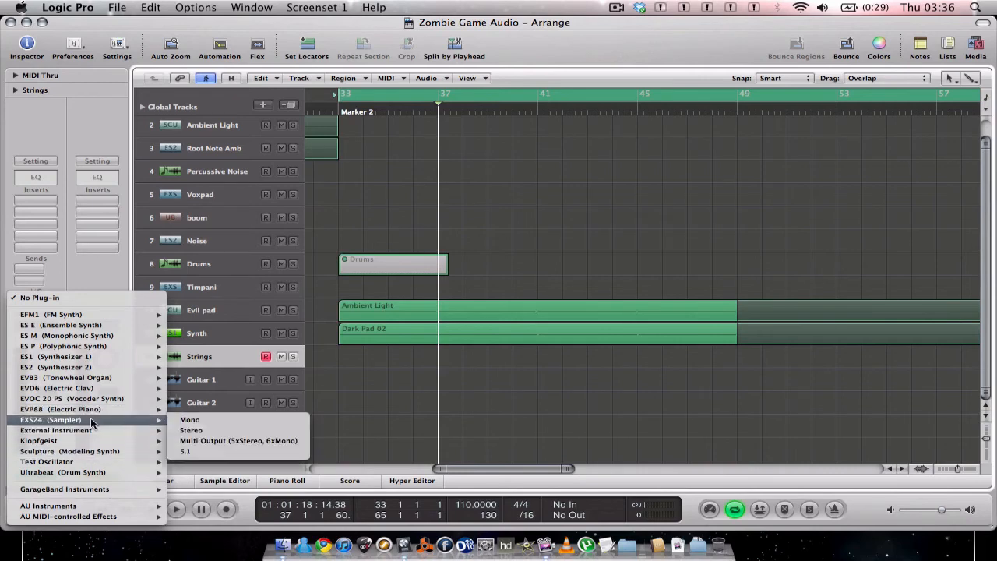
pyautogui.click(208, 419)
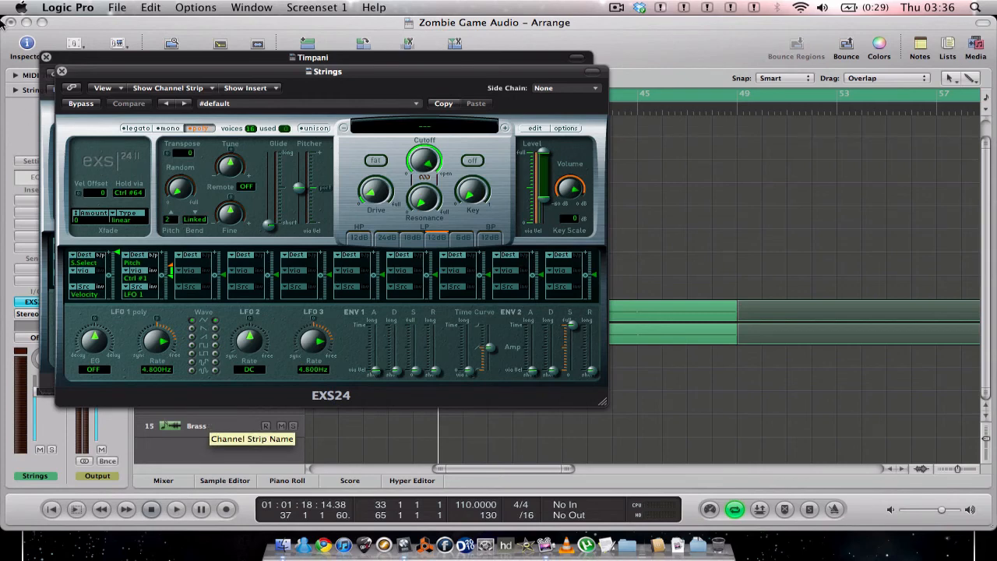
pyautogui.click(46, 57)
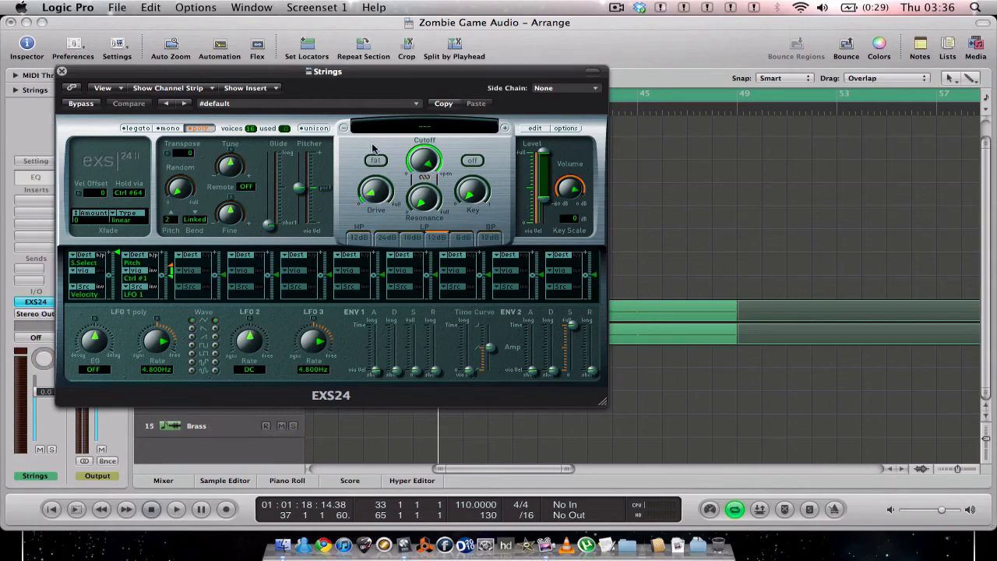
# Load Arco Strings from the 06 Pop Strings category into the Strings sampler
pyautogui.click(414, 128)
pyautogui.moveTo(419, 257)
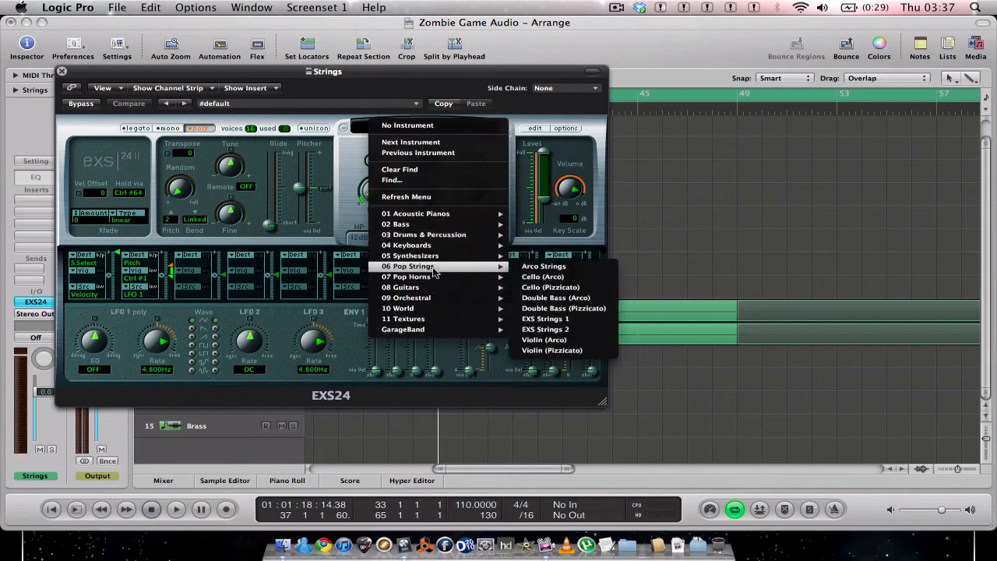
pyautogui.click(543, 266)
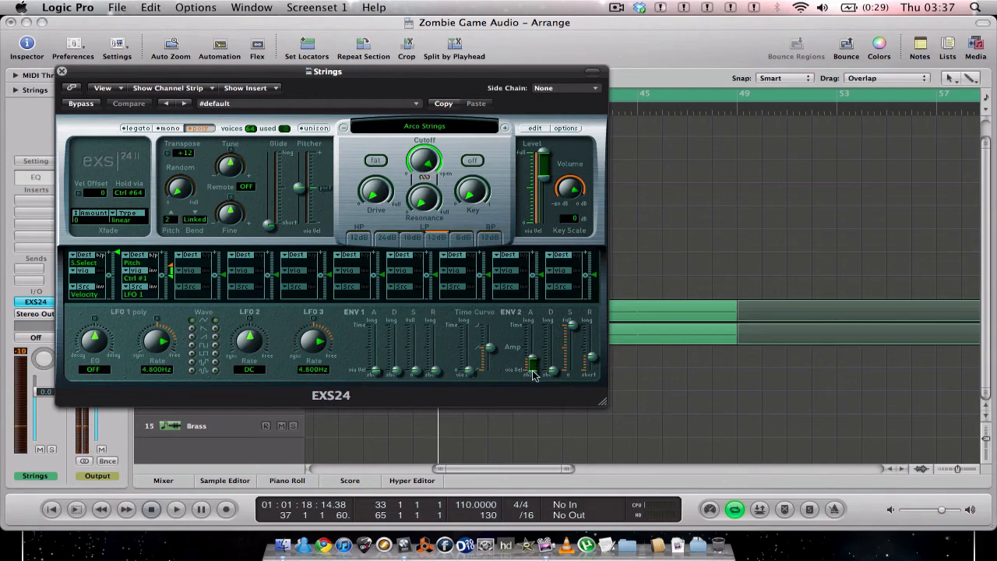
# Lengthen the ENV 2 attack and release of the Strings sampler, save the project and return to bar 33
pyautogui.moveTo(532, 365); pyautogui.dragTo(532, 342)
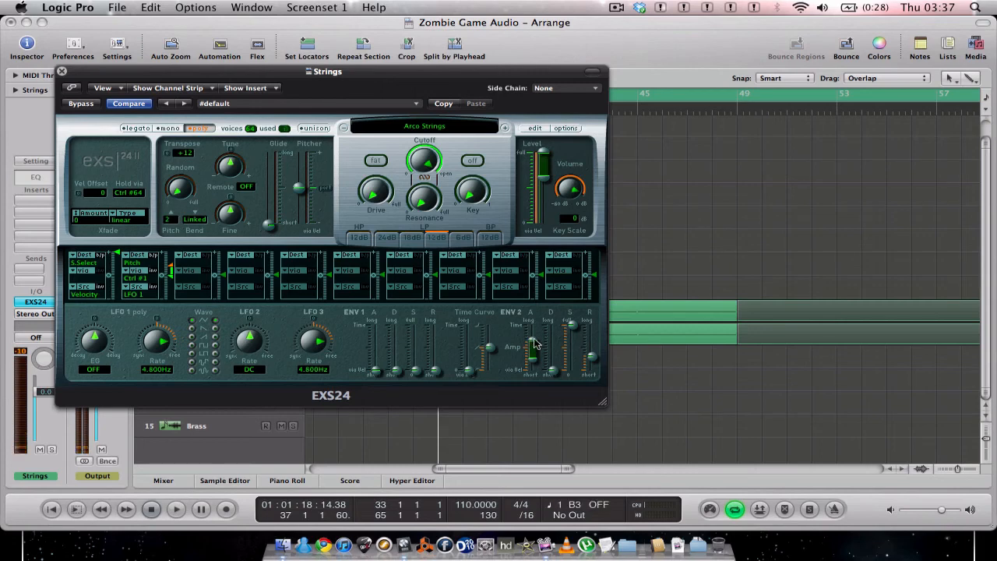
pyautogui.moveTo(592, 363); pyautogui.dragTo(595, 351)
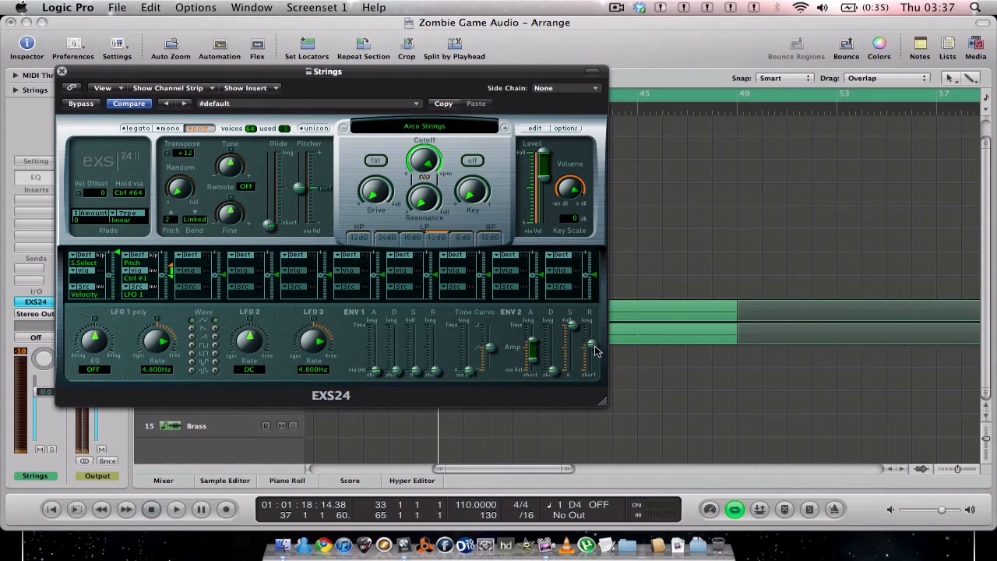
pyautogui.moveTo(591, 342); pyautogui.dragTo(594, 346)
pyautogui.press('super+s')
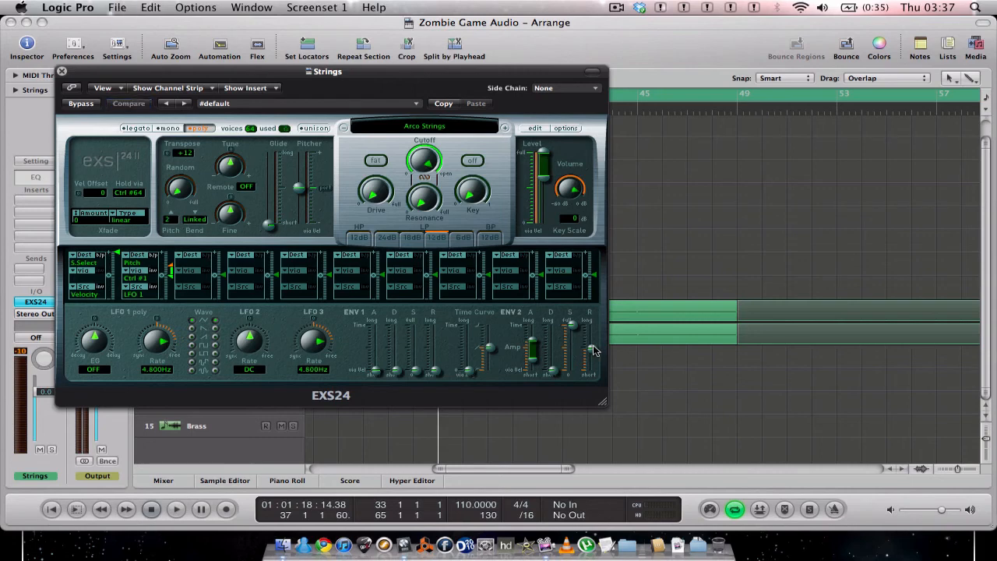
pyautogui.click(63, 72)
pyautogui.press('Return')
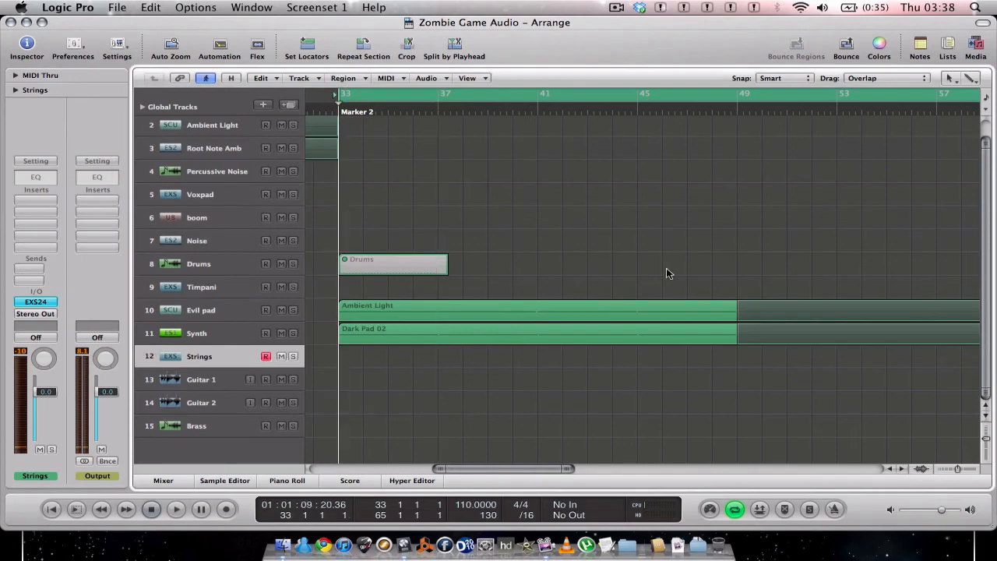
# Insert an EXS24 sampler on the Brass track and load Full Brass from the 09 Orchestral category
pyautogui.click(192, 425)
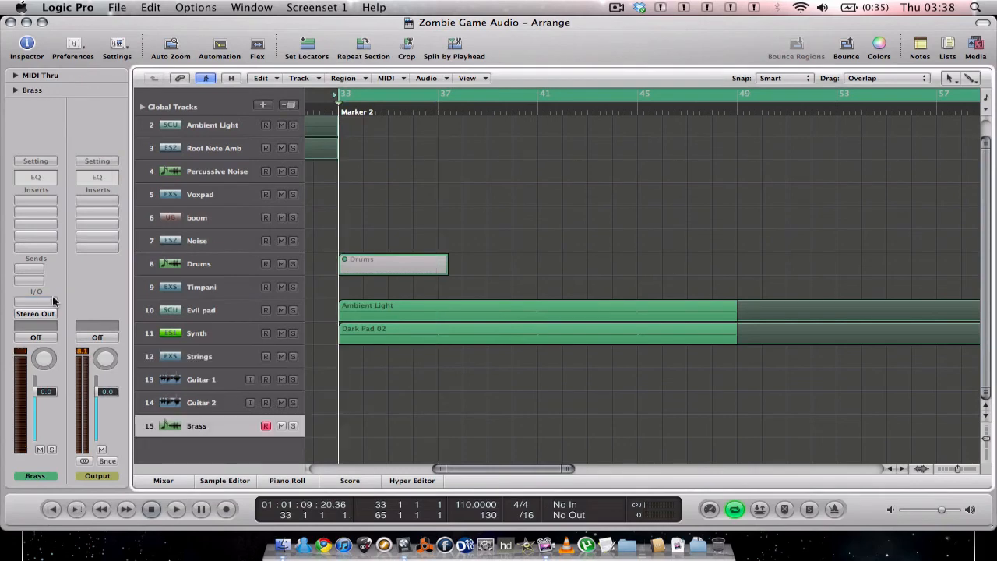
pyautogui.click(39, 309)
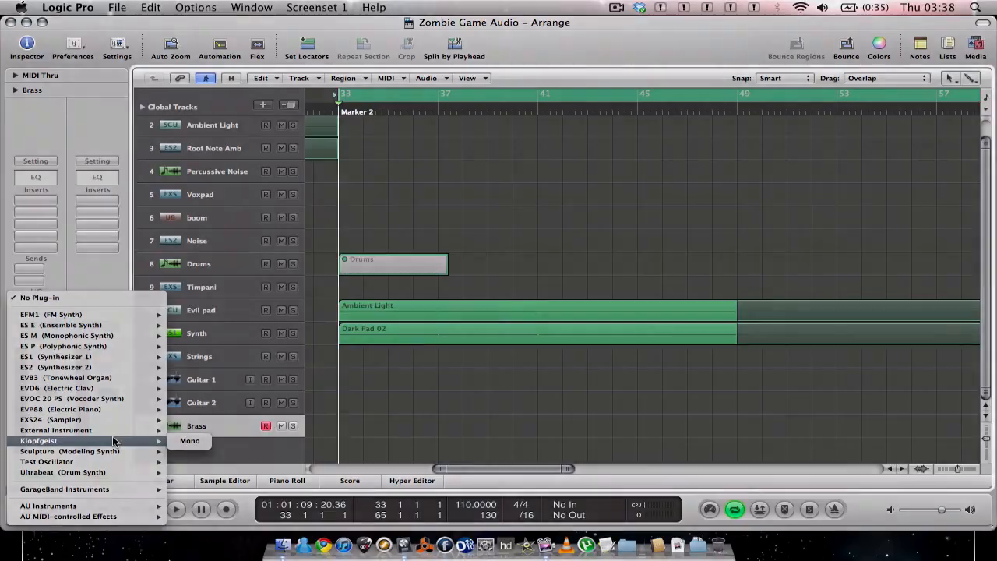
pyautogui.click(191, 443)
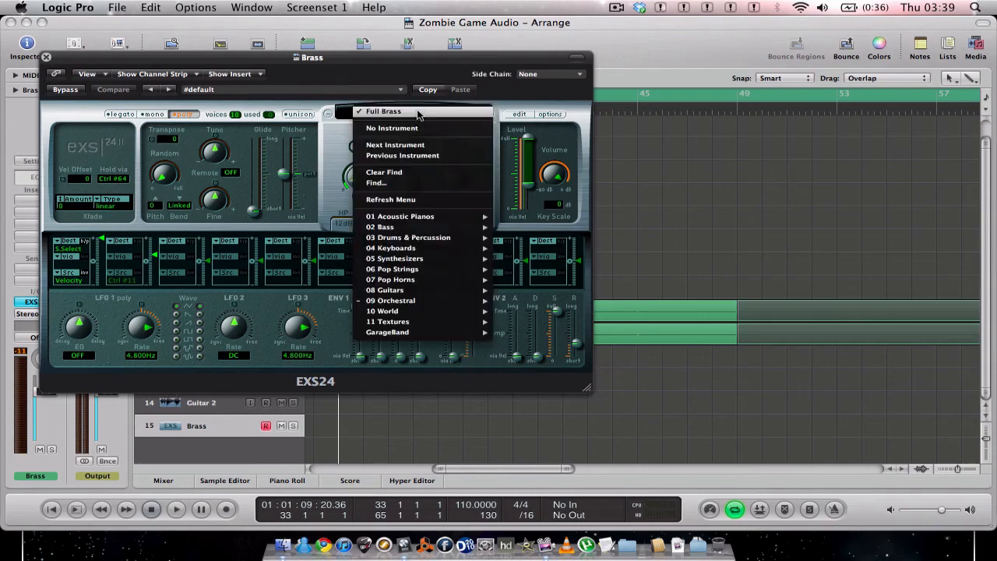
pyautogui.click(427, 112)
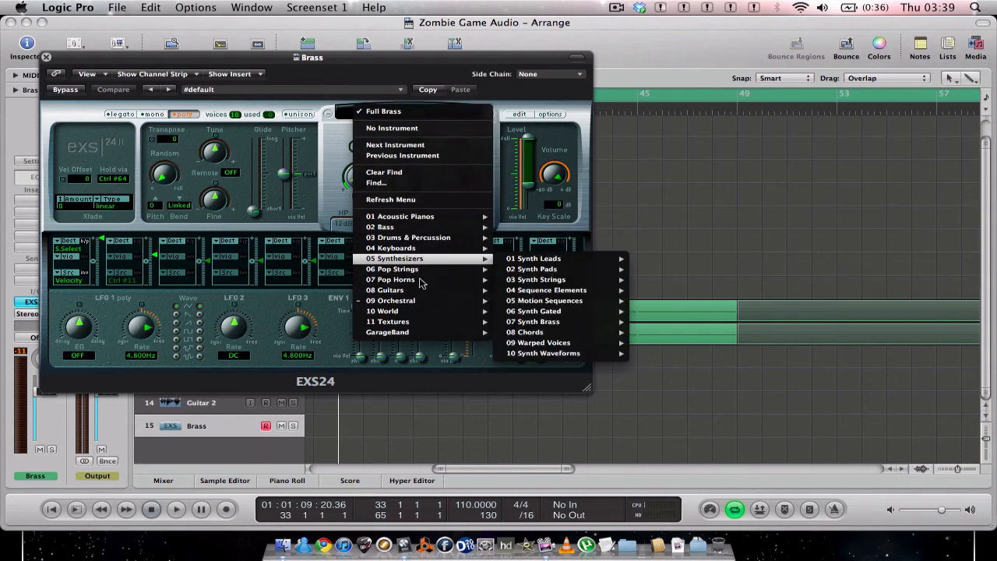
pyautogui.moveTo(420, 303)
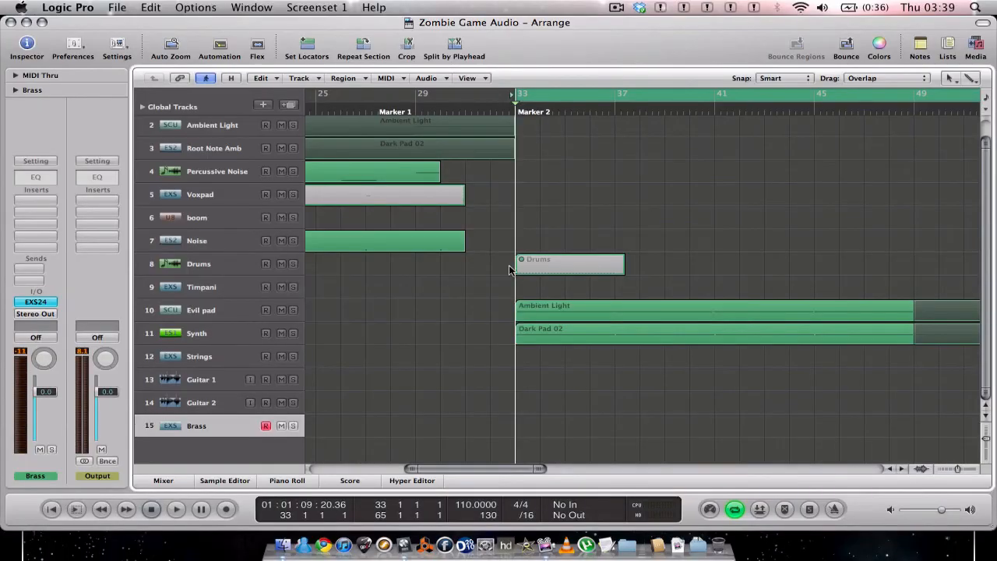
# Play the section briefly from bar 33 and make Strings the active track
pyautogui.press('Return')
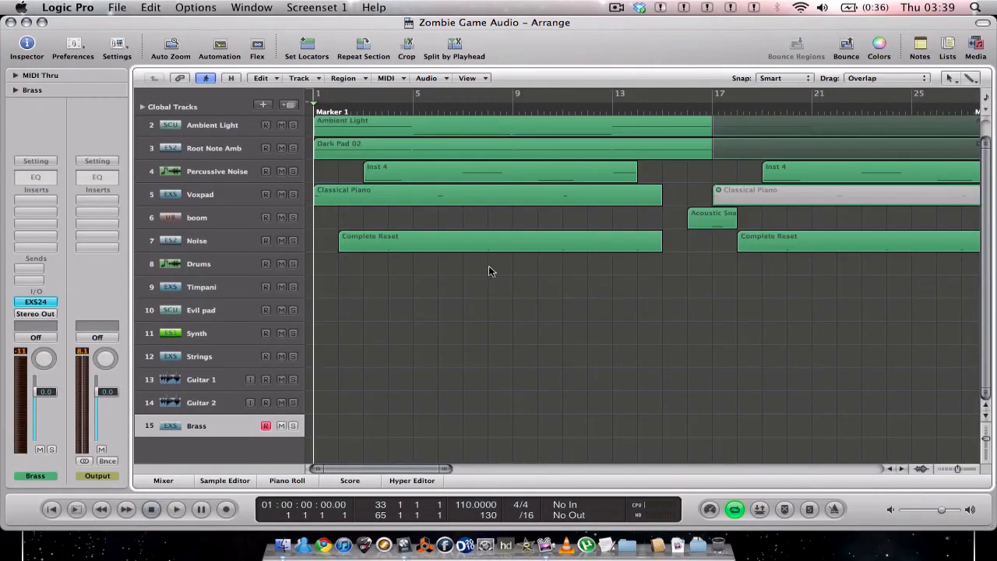
pyautogui.press('space')
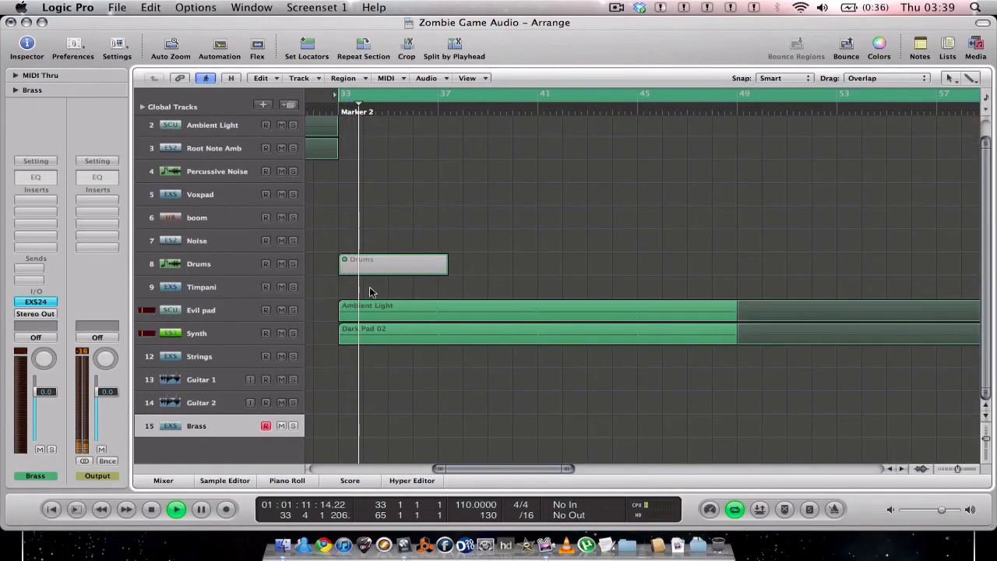
pyautogui.click(212, 358)
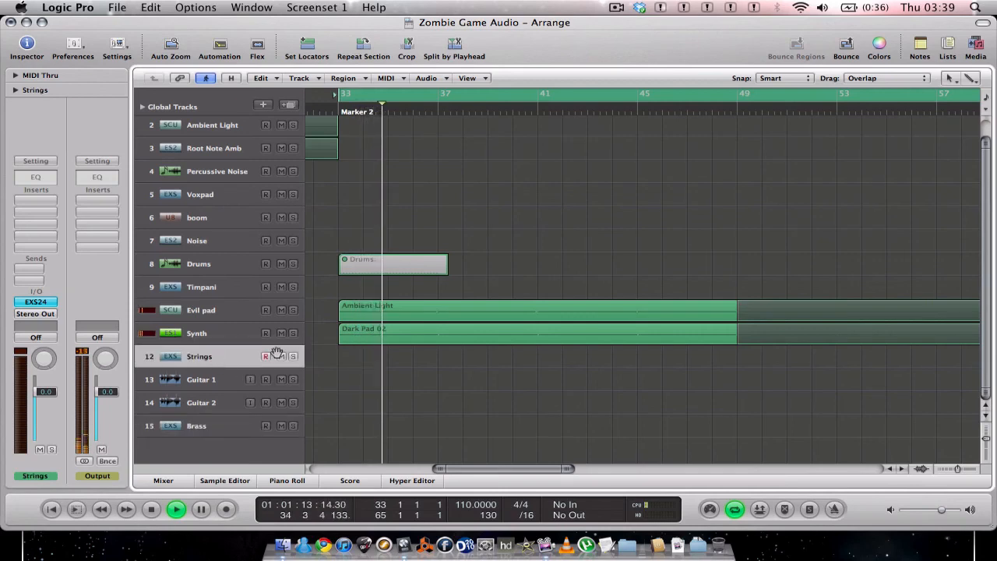
pyautogui.press('space')
# Try out a copy of the Evil pad's Ambient Light region on the Strings track from bar 33, and remove it after listening
pyautogui.click(352, 317)
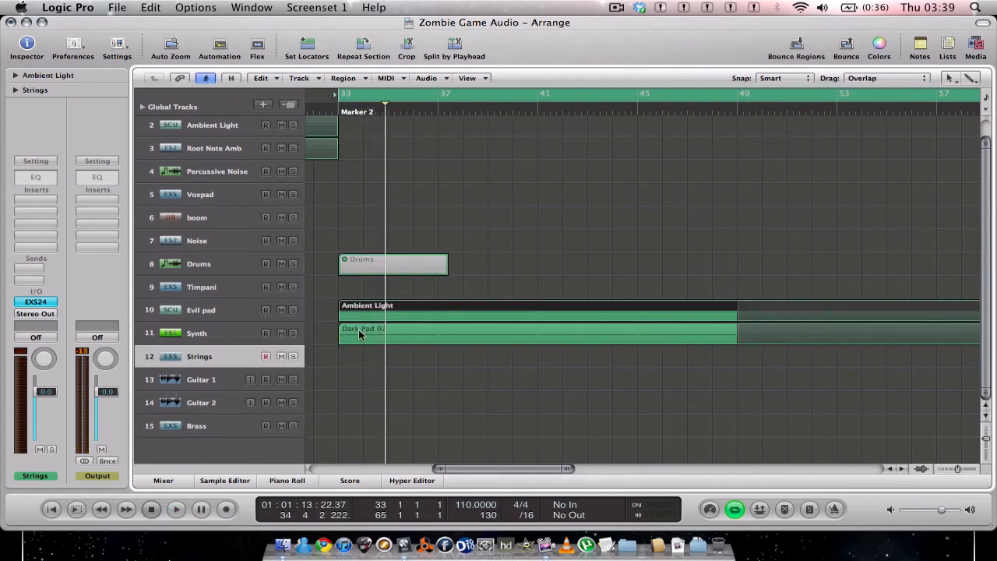
pyautogui.click(356, 333)
pyautogui.click(355, 318)
pyautogui.moveTo(356, 321); pyautogui.dragTo(358, 358)
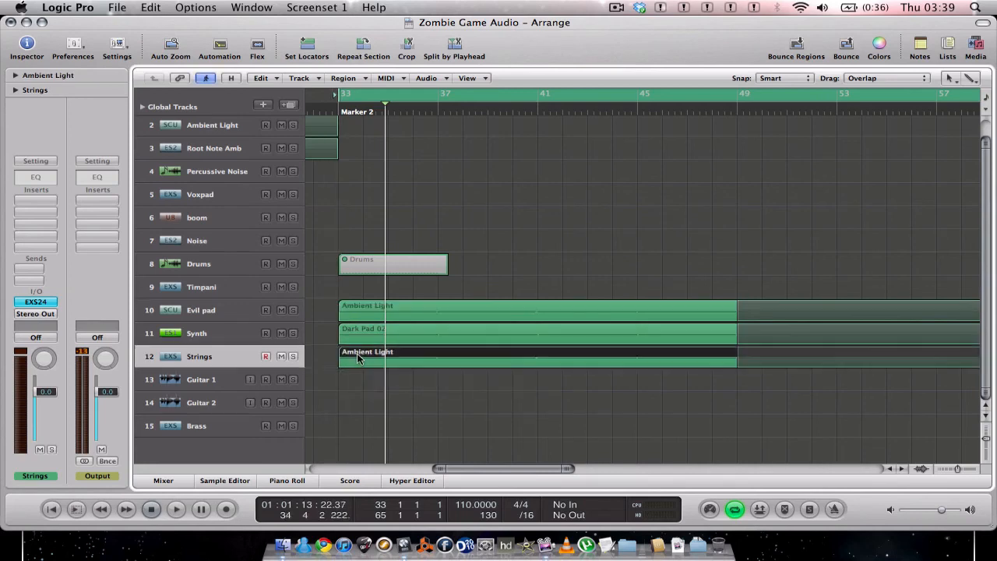
pyautogui.press('space')
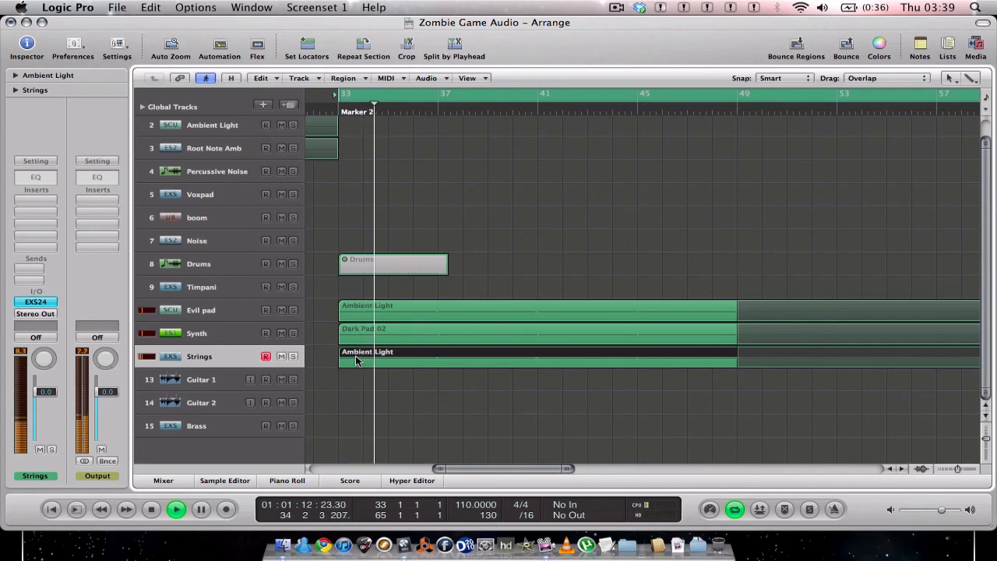
pyautogui.press('space')
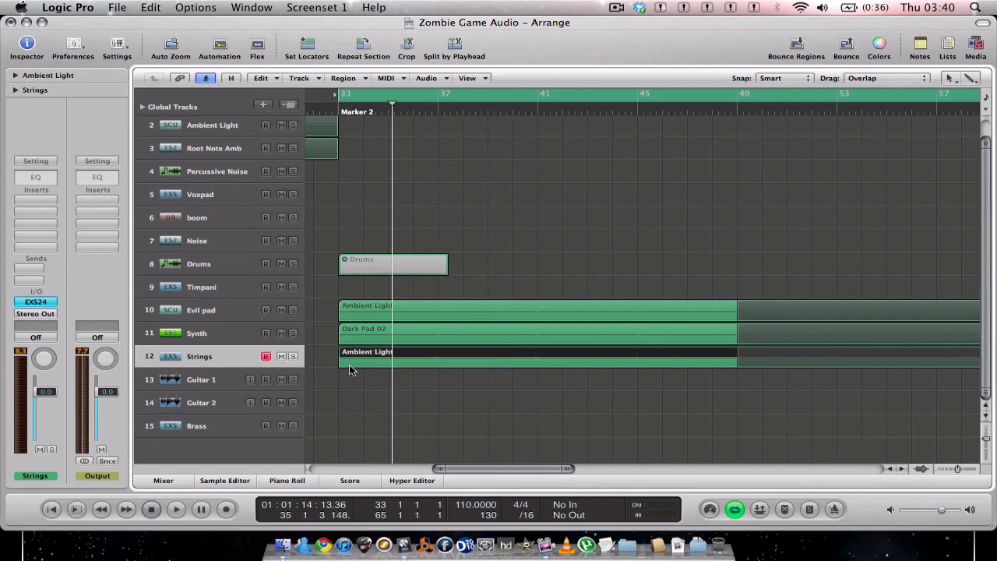
pyautogui.press('Delete')
# Play the section from bar 33 to about bar 41 while trying out live notes on the Strings track
pyautogui.press('Return')
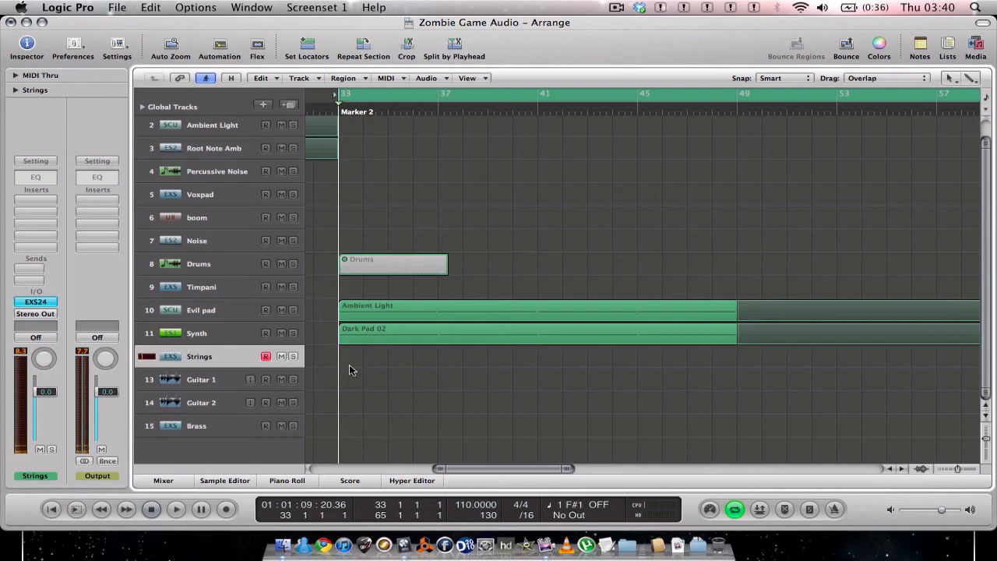
pyautogui.press('Return')
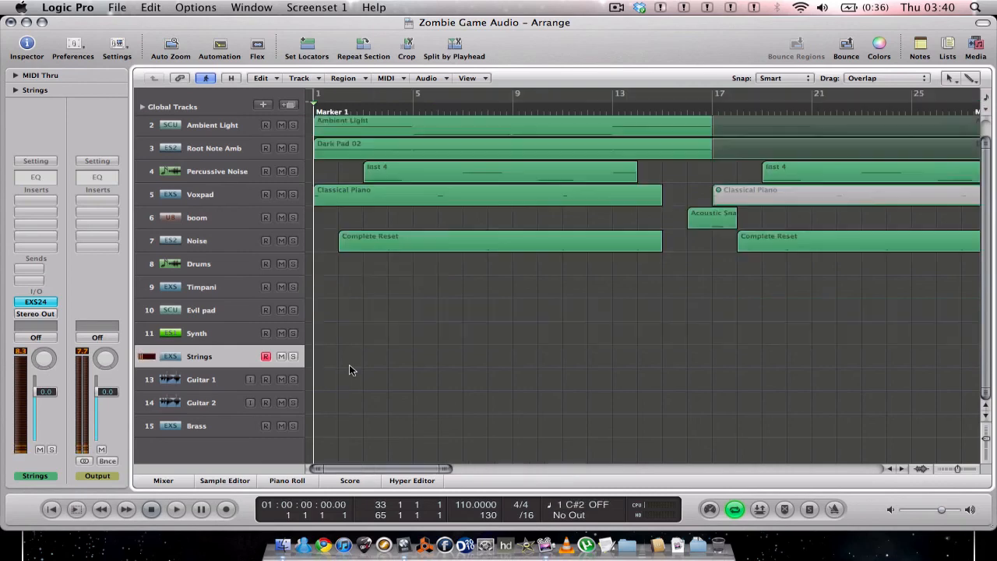
pyautogui.press('space')
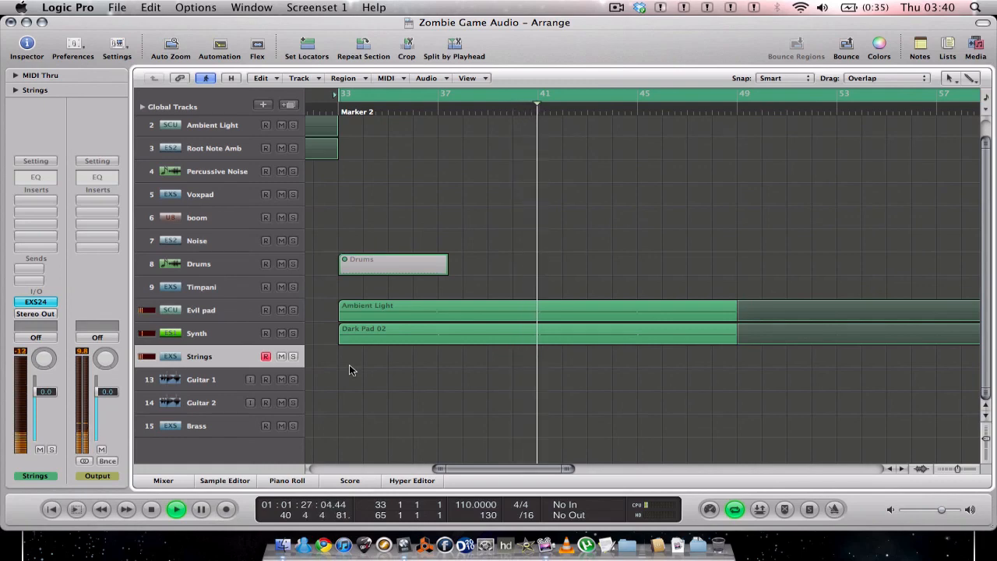
pyautogui.press('space')
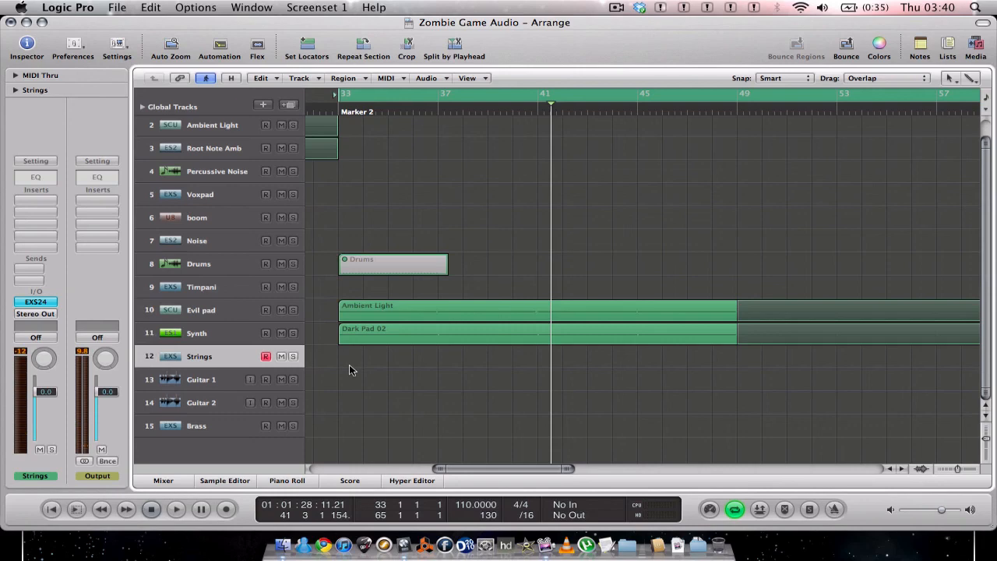
pyautogui.hscroll(3, 349, 365)
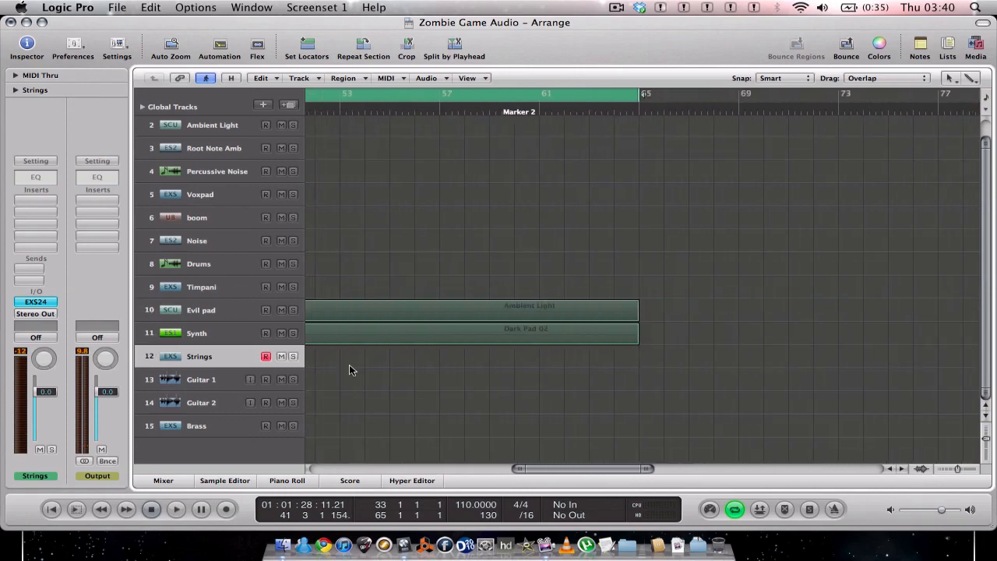
pyautogui.hscroll(-5, 349, 369)
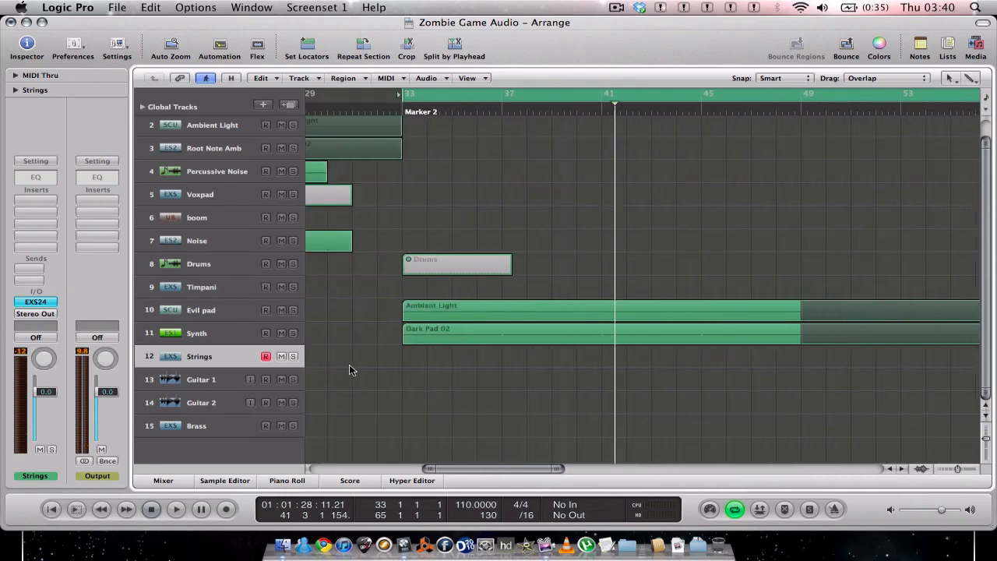
pyautogui.hscroll(2, 349, 370)
pyautogui.hscroll(3, 349, 366)
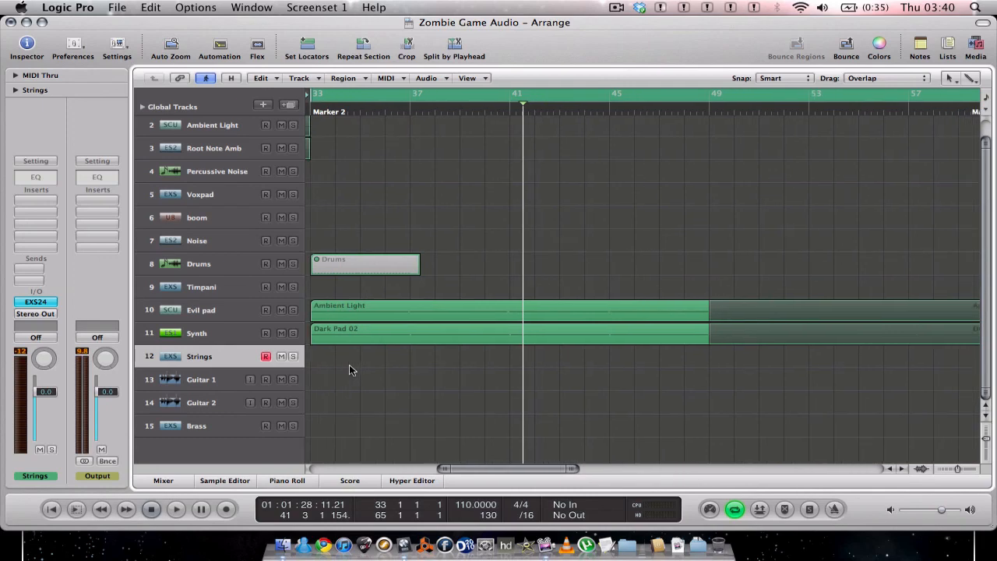